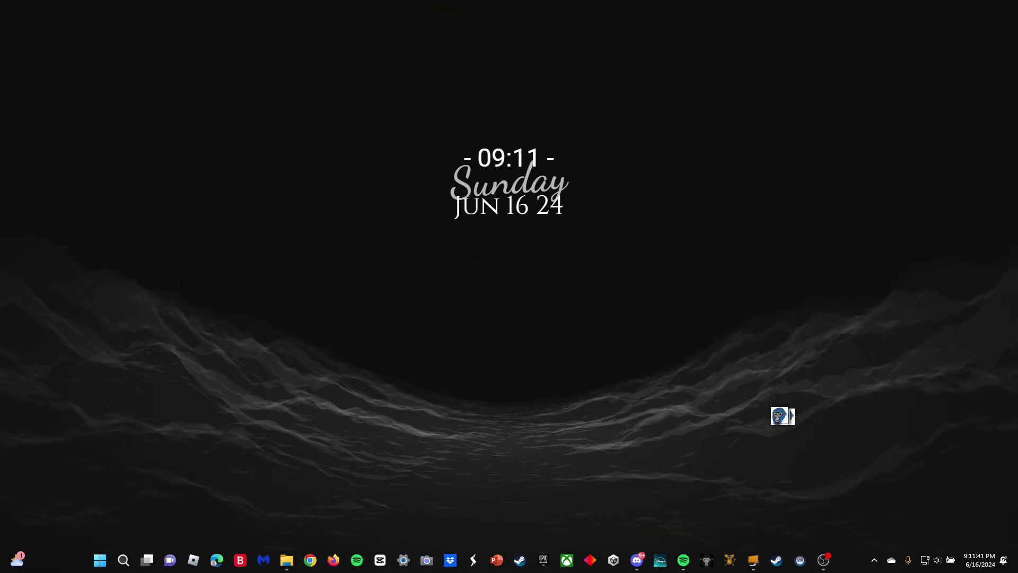
pyautogui.click(827, 561)
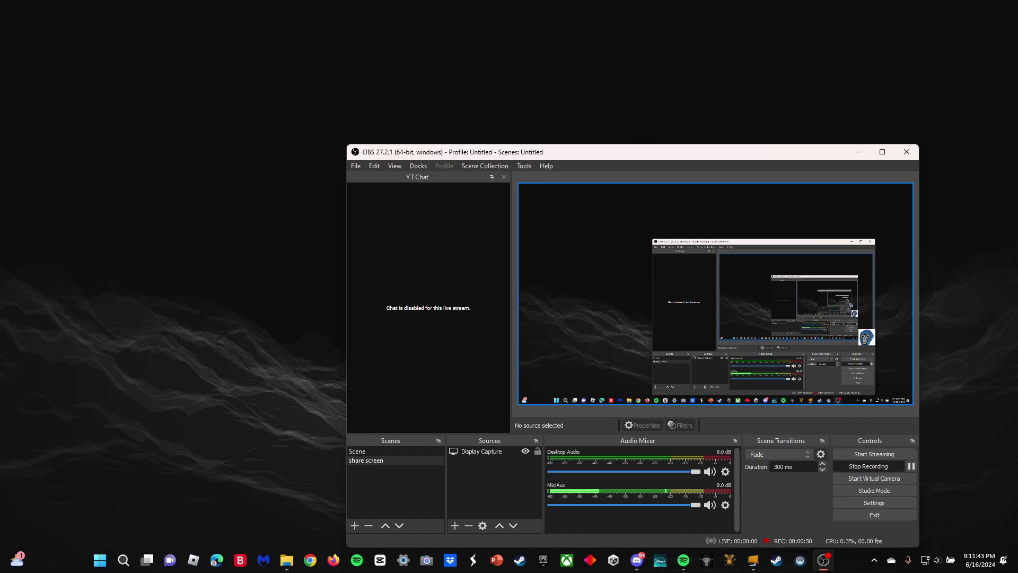
pyautogui.click(858, 152)
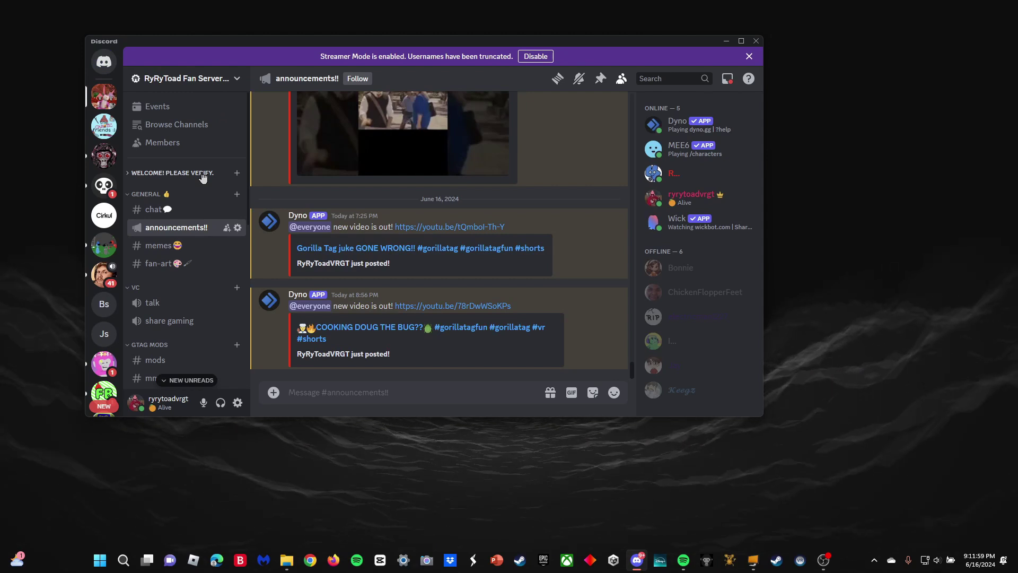
# In the Discord server's mods channel, delete the ShibaGT Gold Mod Menu message with the GoldV9.dll attachment.
pyautogui.click(215, 364)
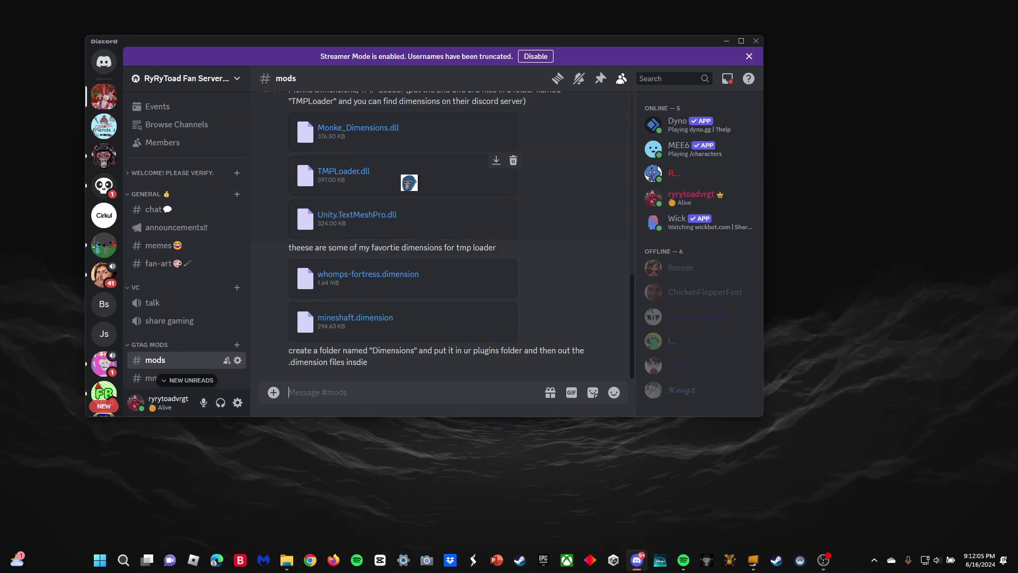
pyautogui.scroll(5, 409, 182)
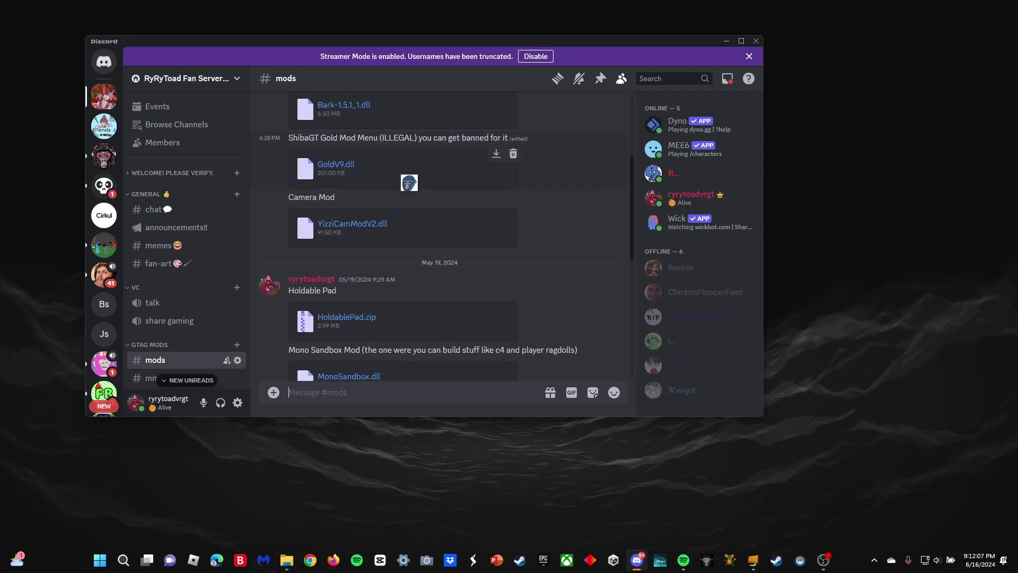
pyautogui.scroll(1, 412, 275)
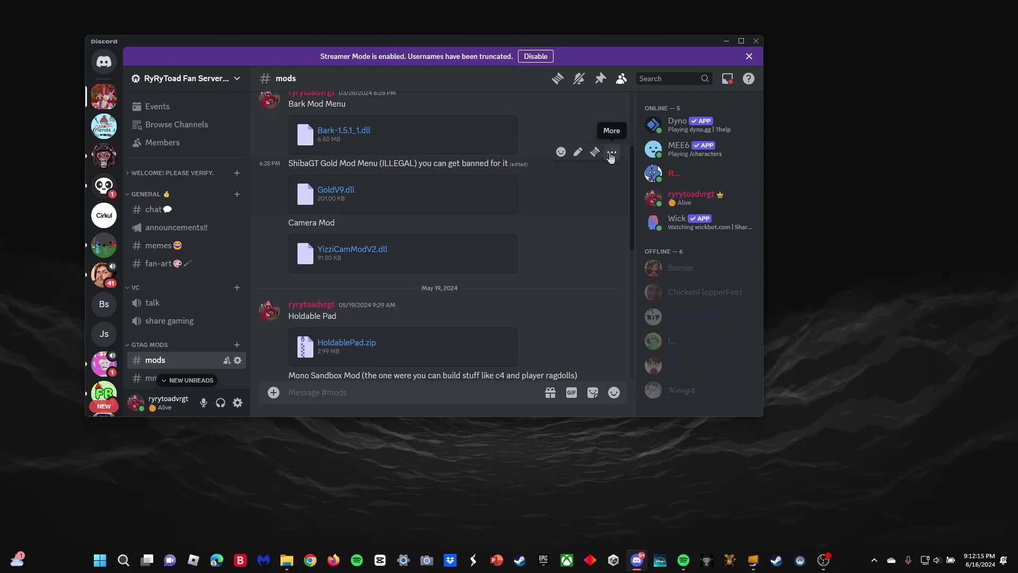
pyautogui.click(611, 153)
pyautogui.click(532, 359)
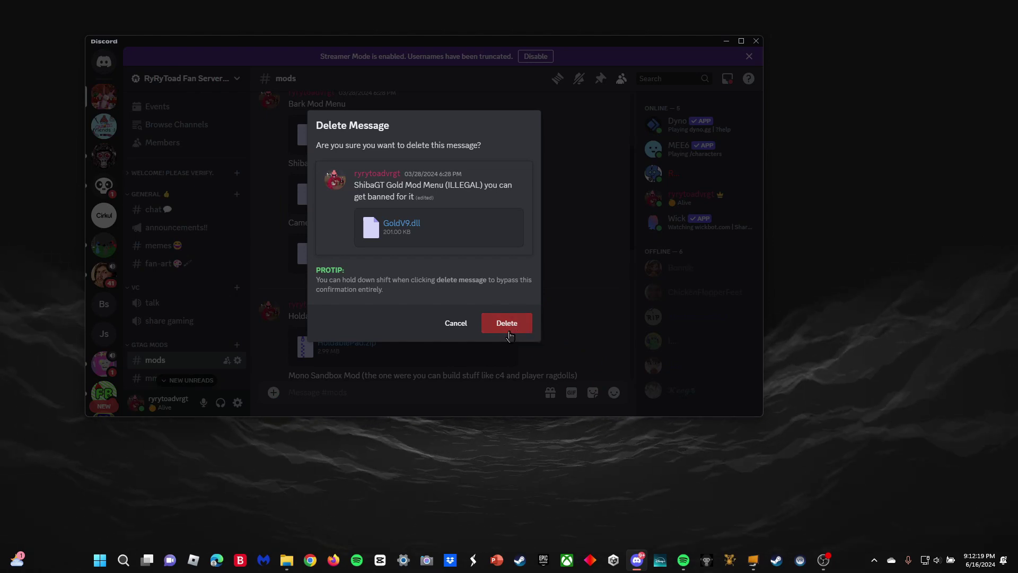
pyautogui.click(507, 324)
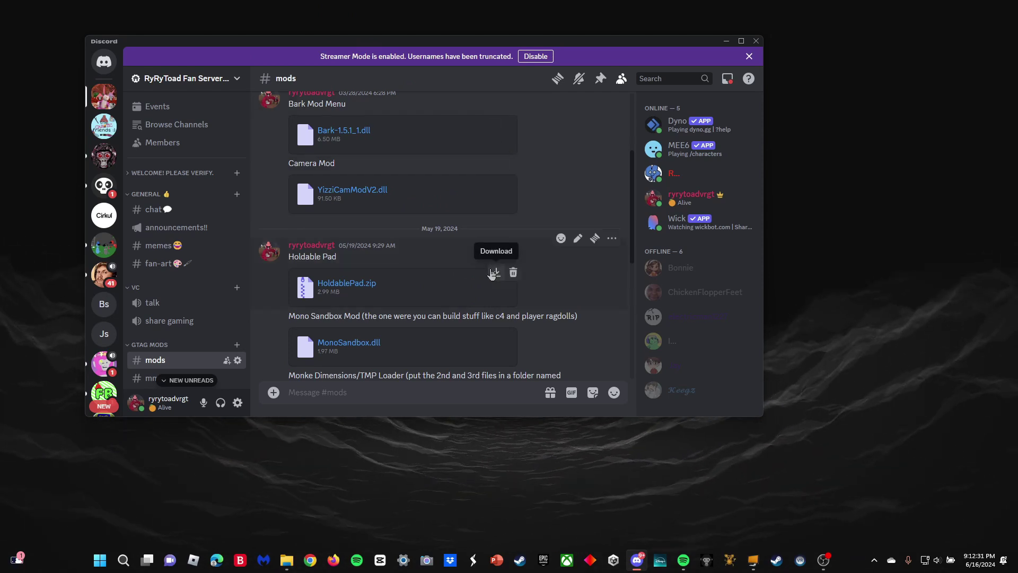
# Look through the mod files and installation notes posted in the mods channel.
pyautogui.scroll(5, 496, 271)
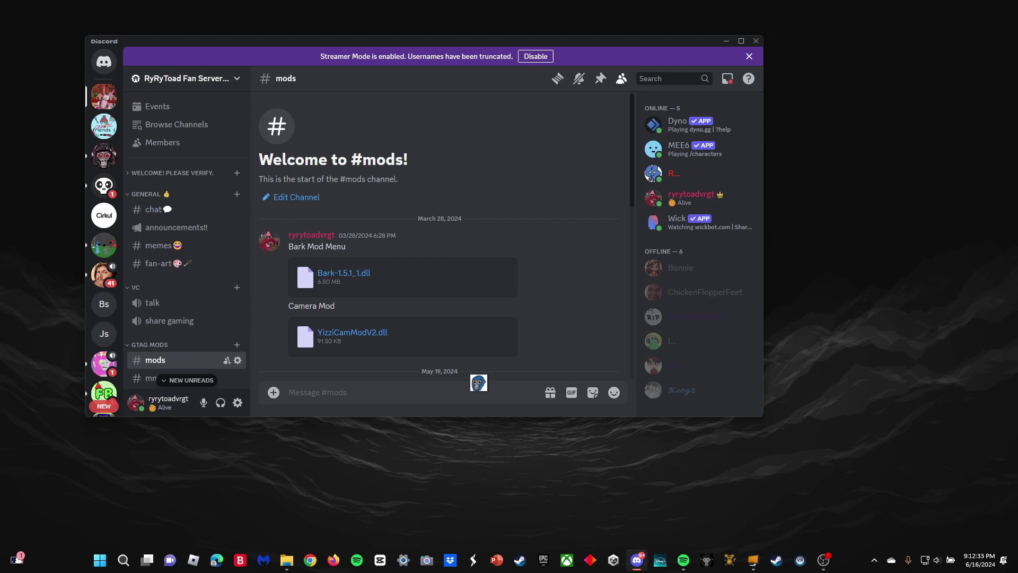
pyautogui.scroll(-10, 471, 339)
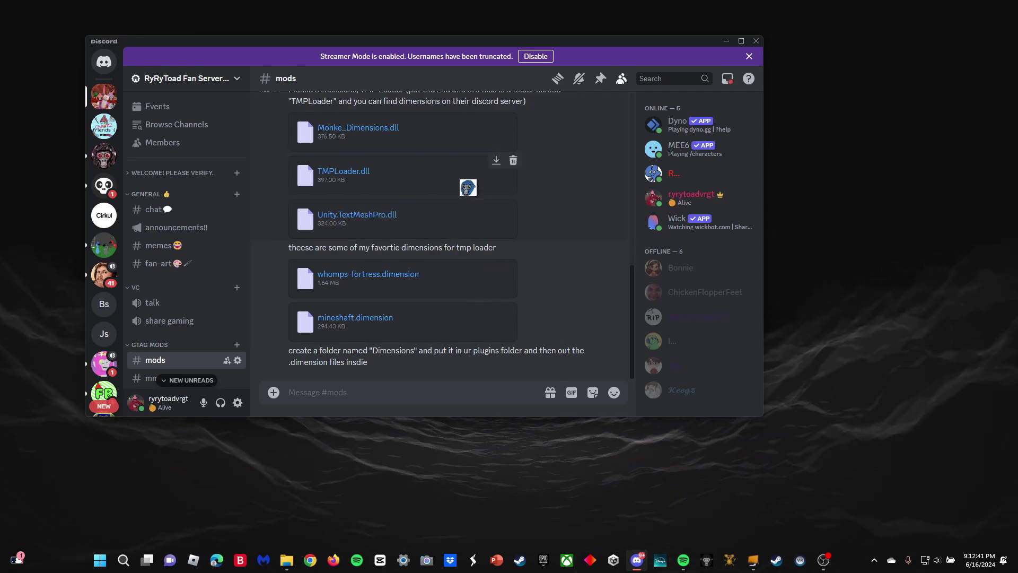
pyautogui.scroll(10, 477, 187)
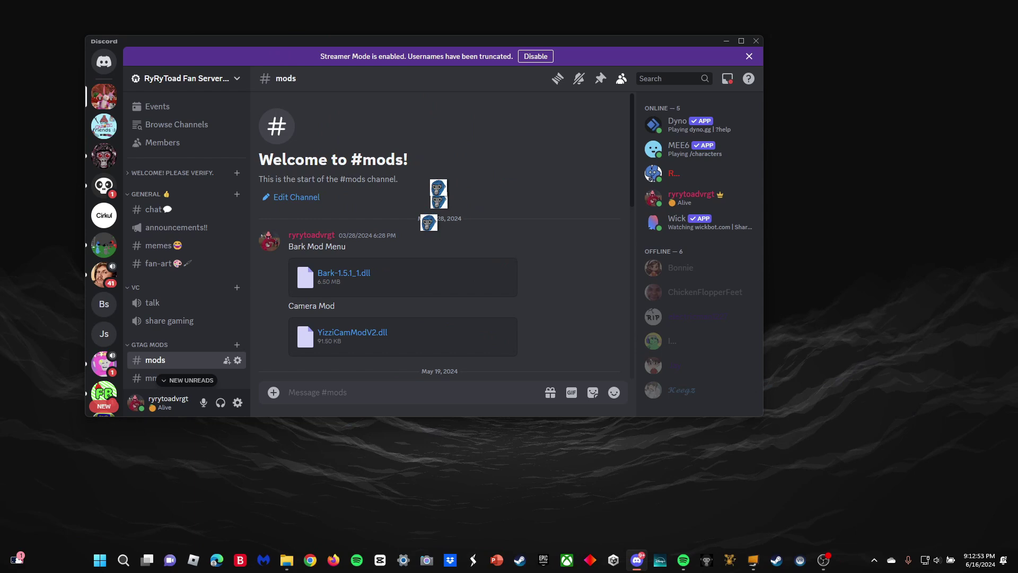
pyautogui.scroll(-10, 496, 149)
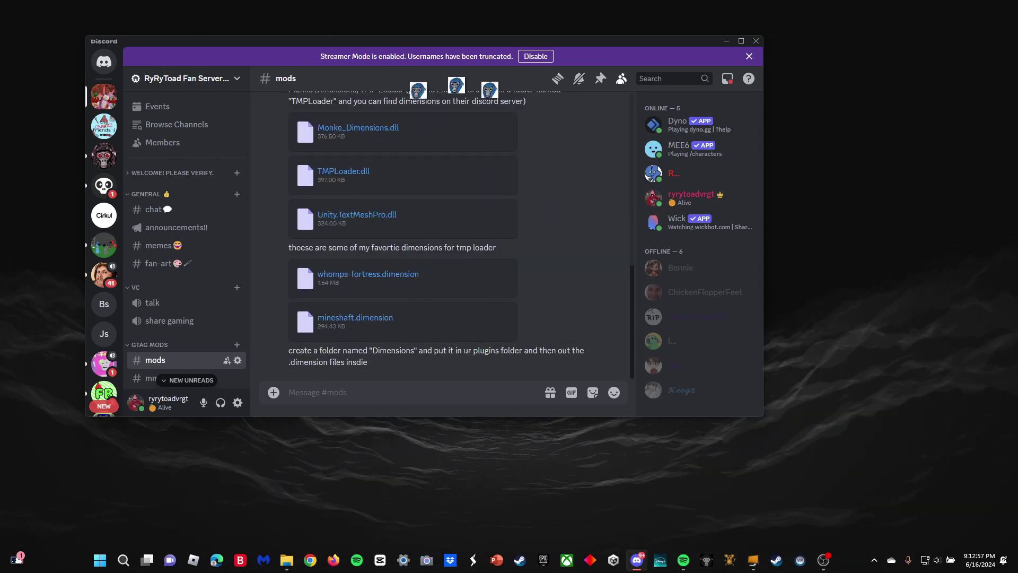
pyautogui.scroll(10, 473, 278)
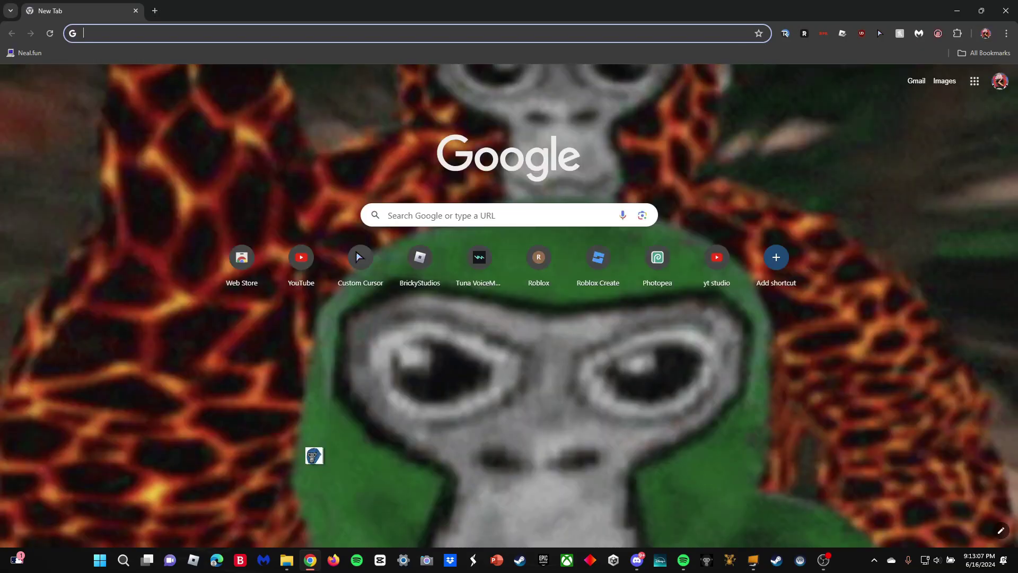
# Switch to Chrome and search Google for "oculus software download".
pyautogui.write('ocul')
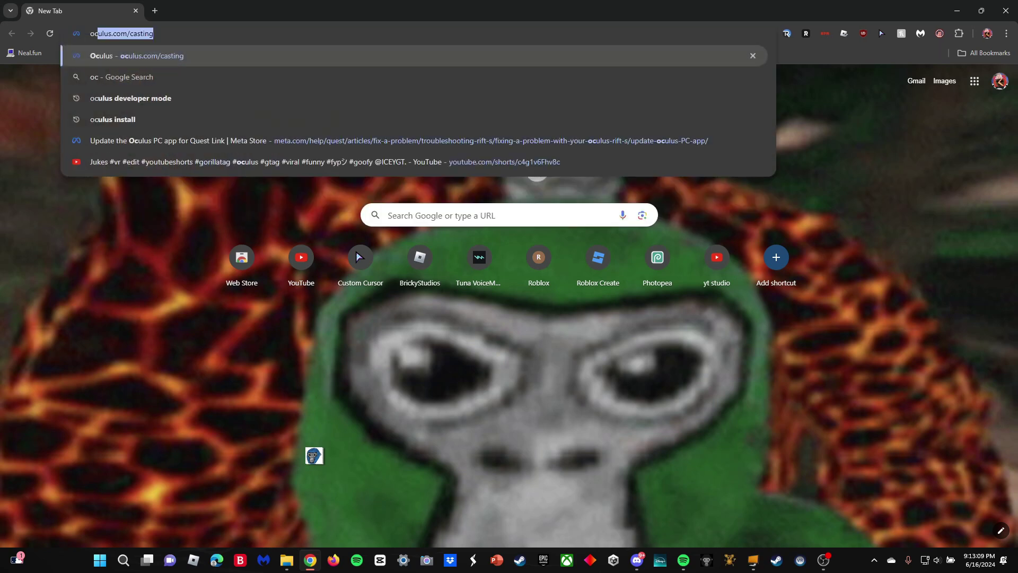
pyautogui.write('us s')
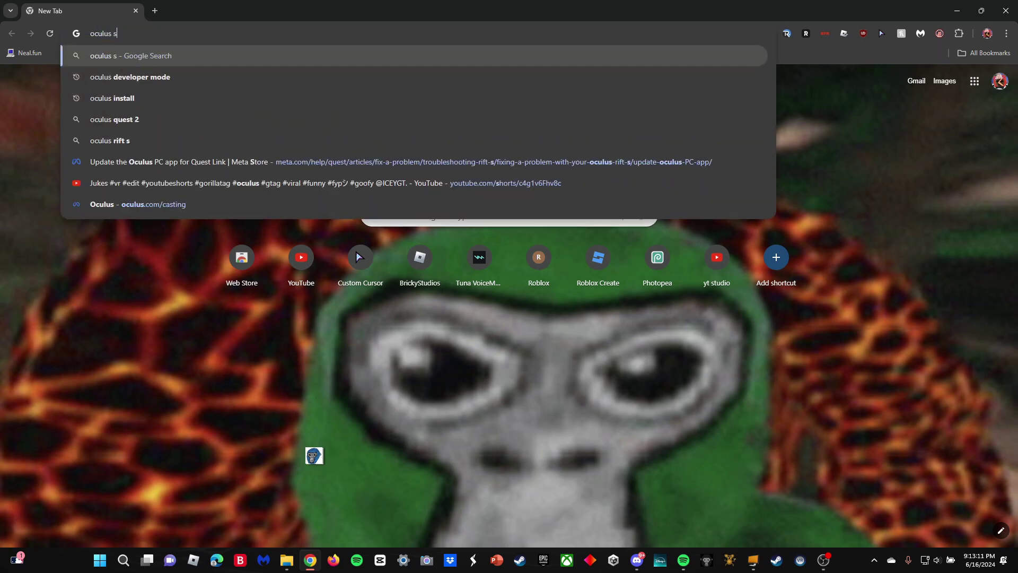
pyautogui.write('oftware do')
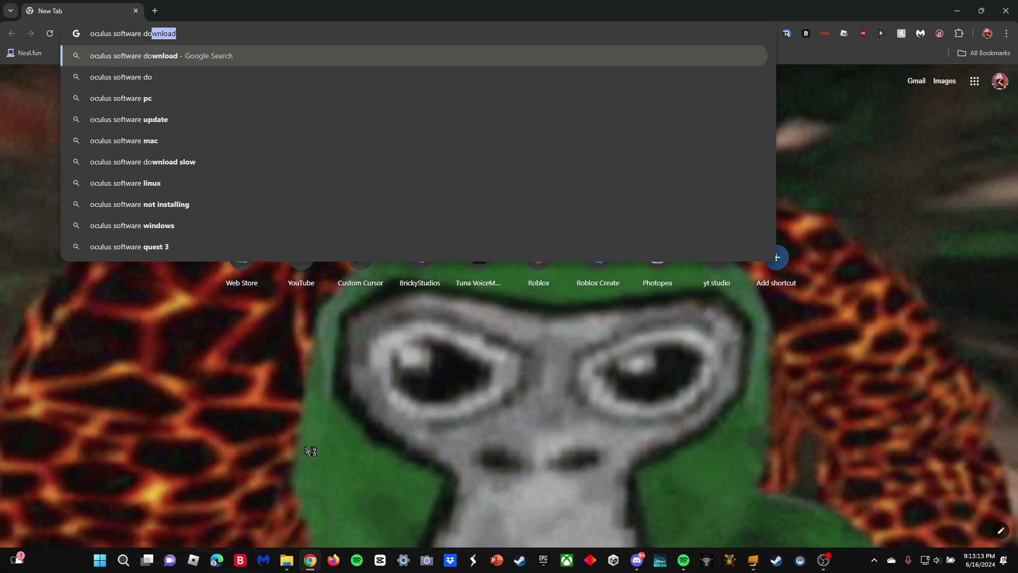
pyautogui.write('snl')
pyautogui.press('BackSpace')
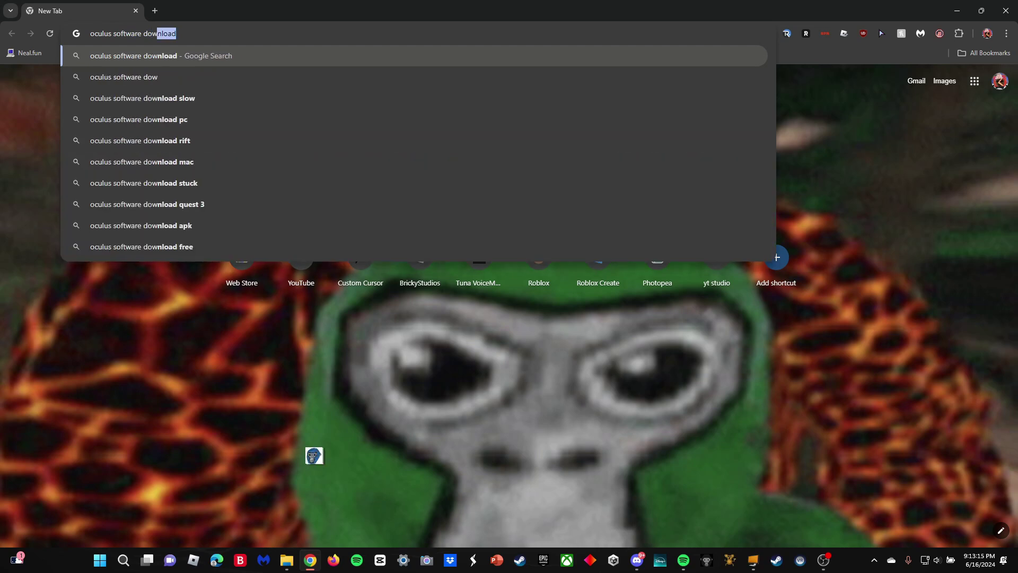
pyautogui.write('wnload')
pyautogui.press('Return')
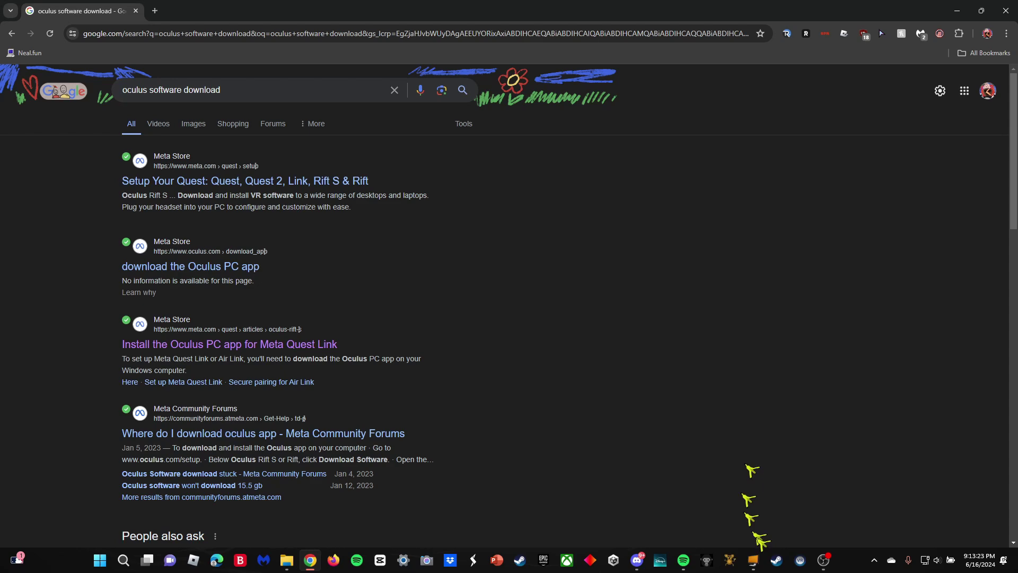
# Minimize the browser, search the computer for "oc" and launch the Meta Quest Link app.
pyautogui.click(957, 11)
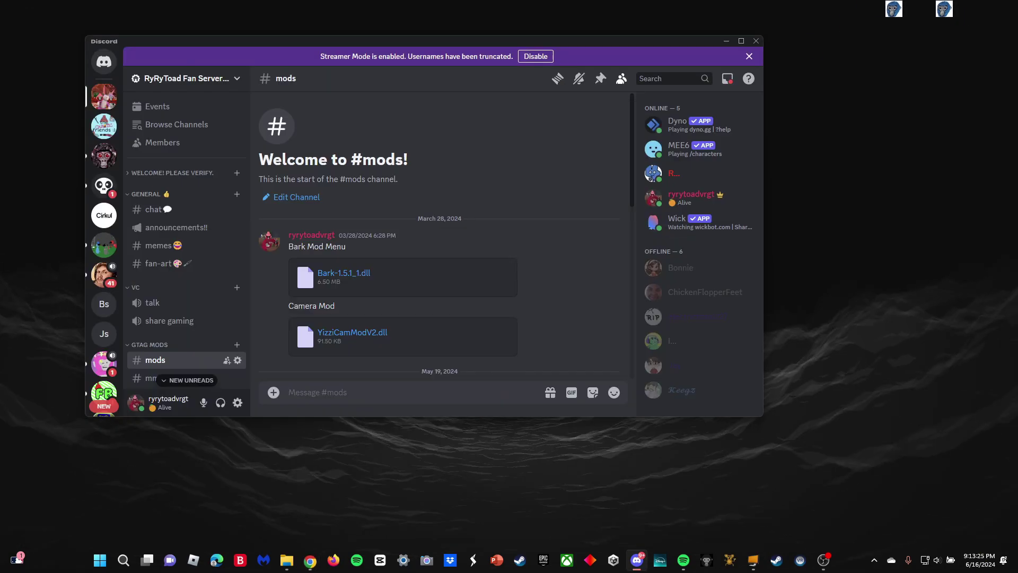
pyautogui.press('super')
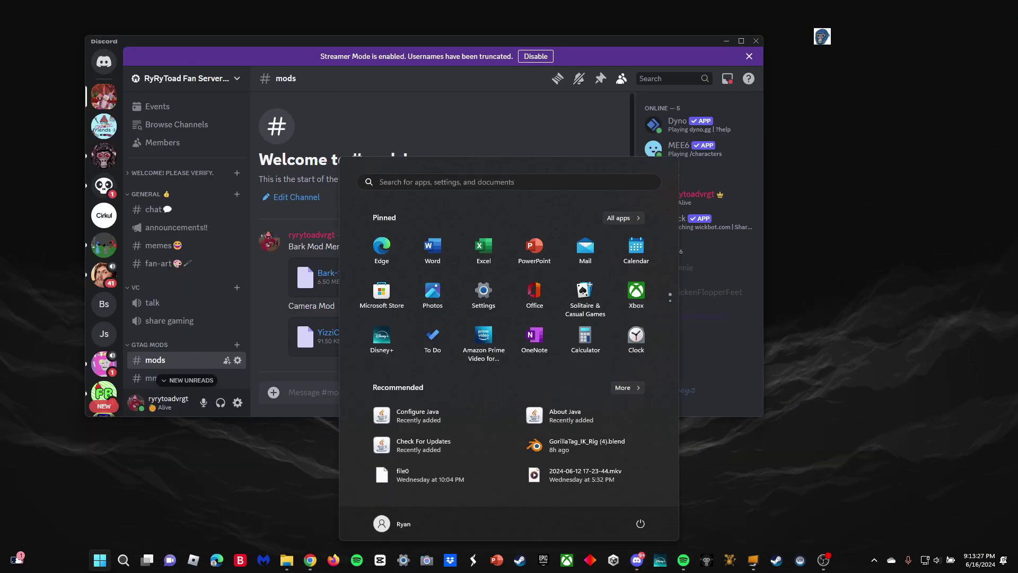
pyautogui.write('oc')
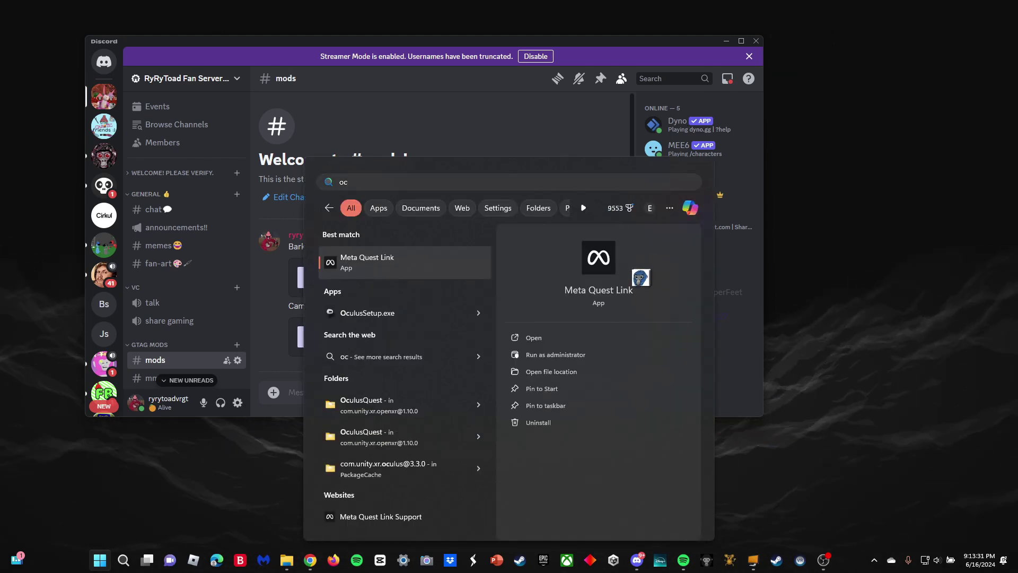
pyautogui.press('Return')
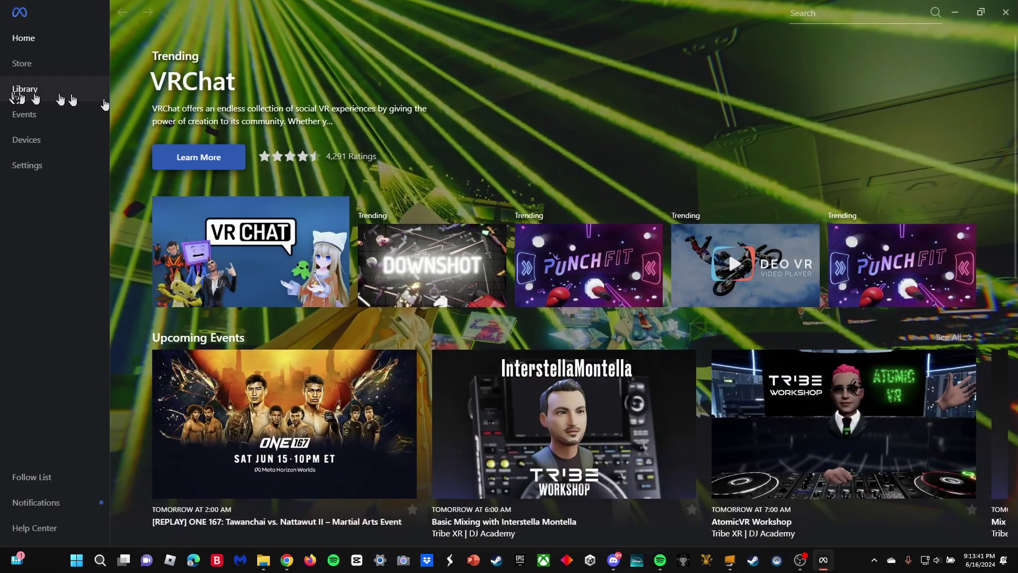
# Search the Meta Quest Link store for "gorilla tag vr" and open the Gorilla Tag page.
pyautogui.click(21, 63)
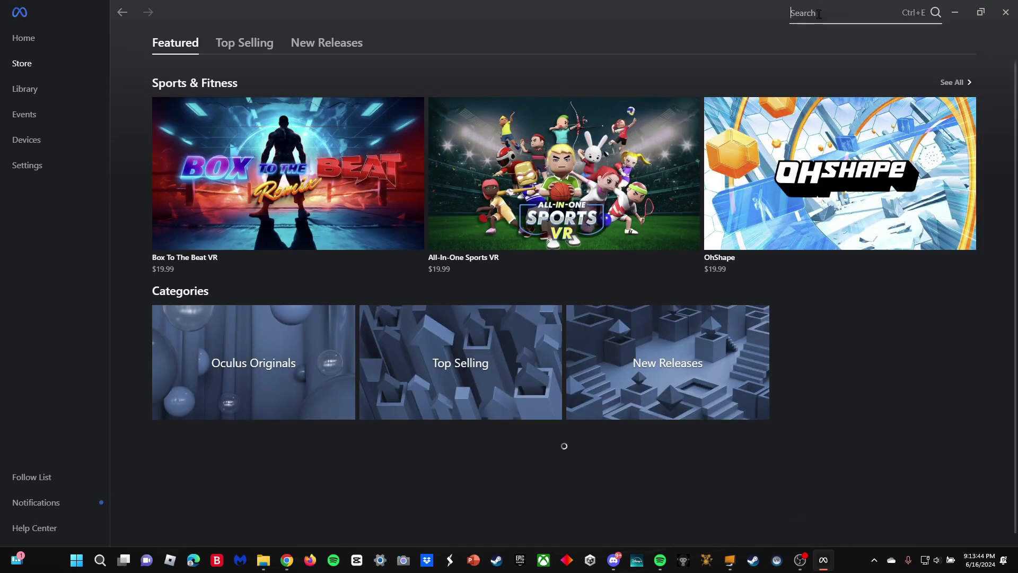
pyautogui.click(819, 14)
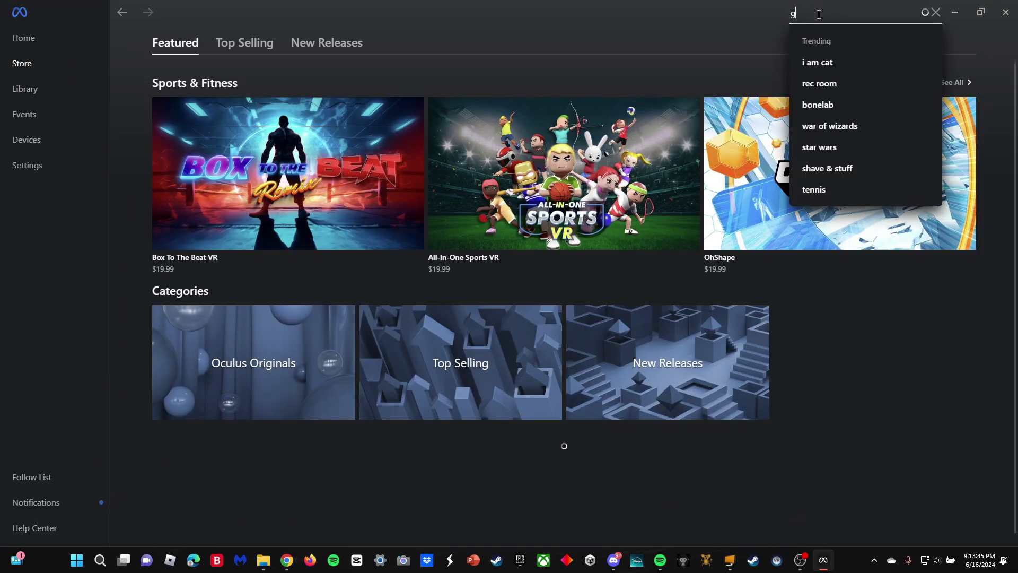
pyautogui.write('gorilla')
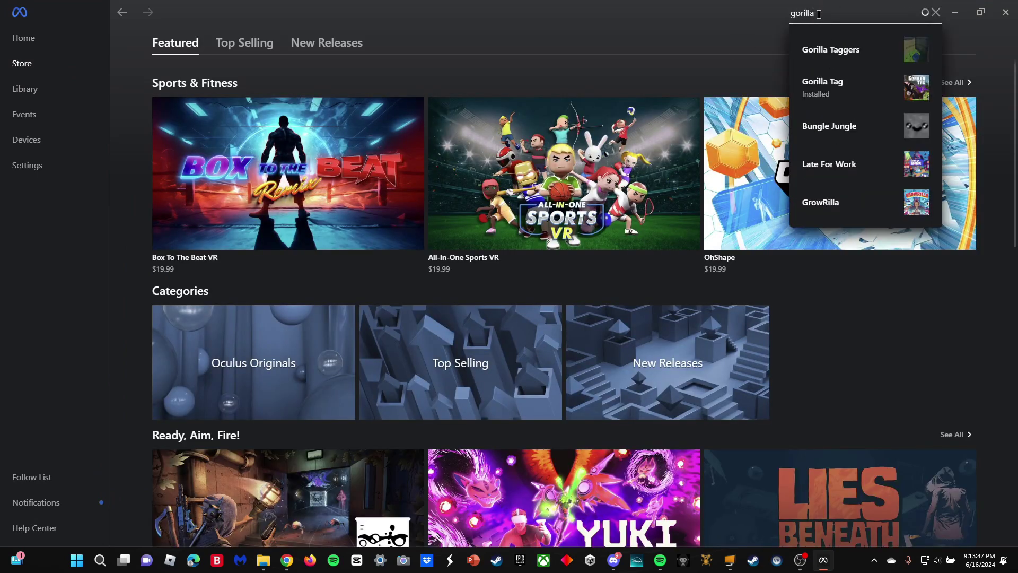
pyautogui.write(' tag vr')
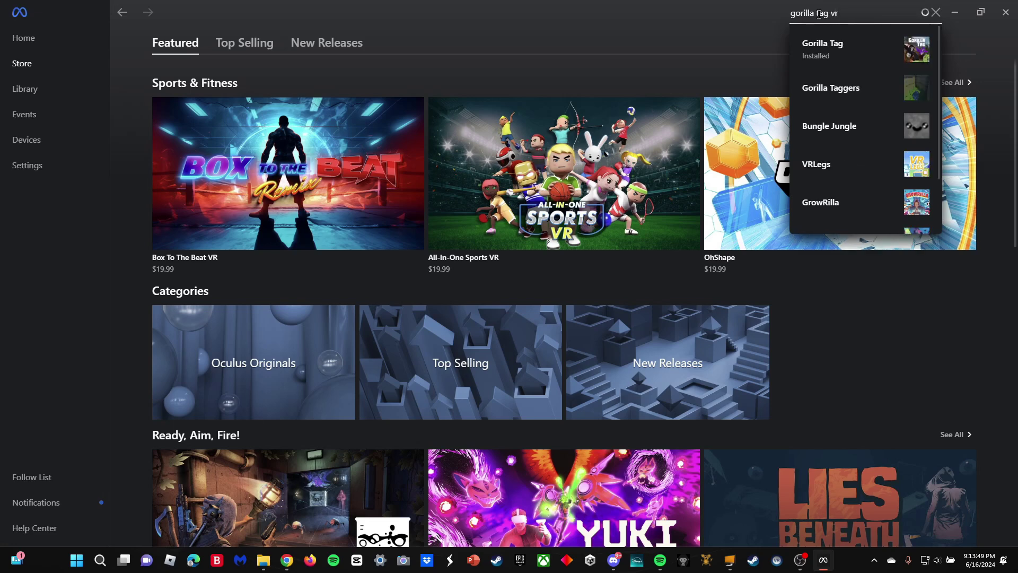
pyautogui.press('Return')
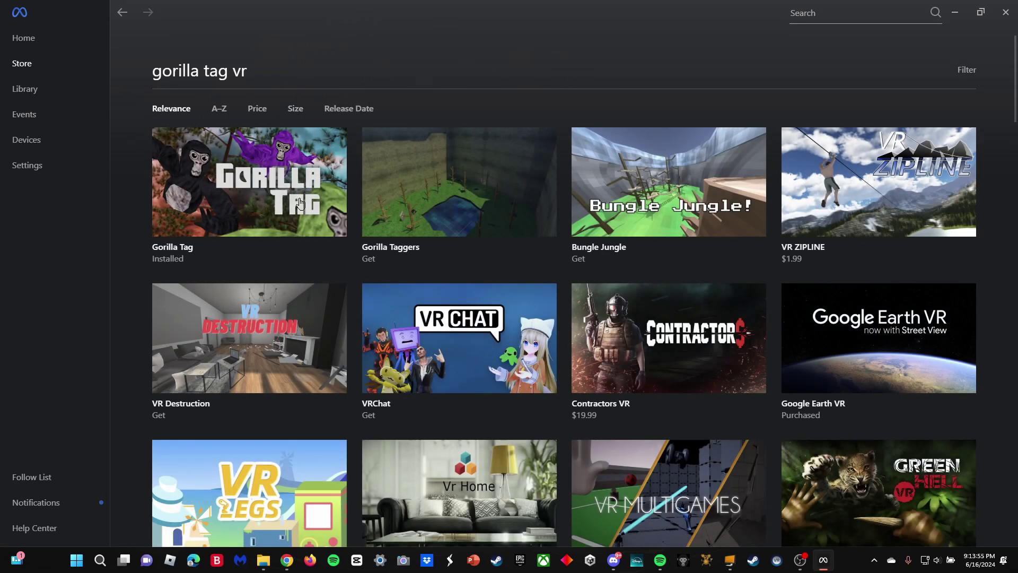
pyautogui.click(299, 204)
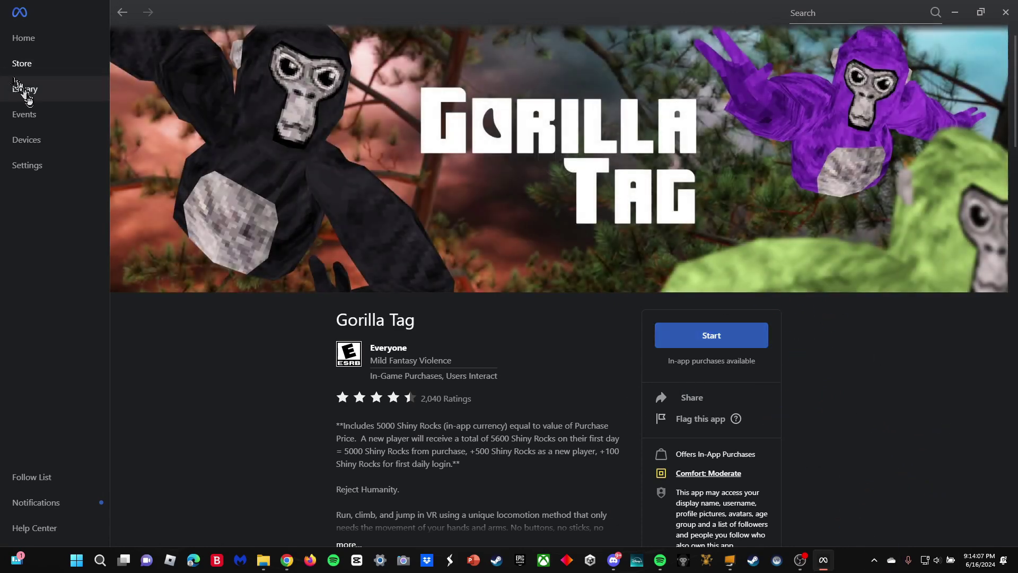
# Show the details of Gorilla Tag from the library and open its install folder, another-axiom-gorilla-tag.
pyautogui.click(25, 91)
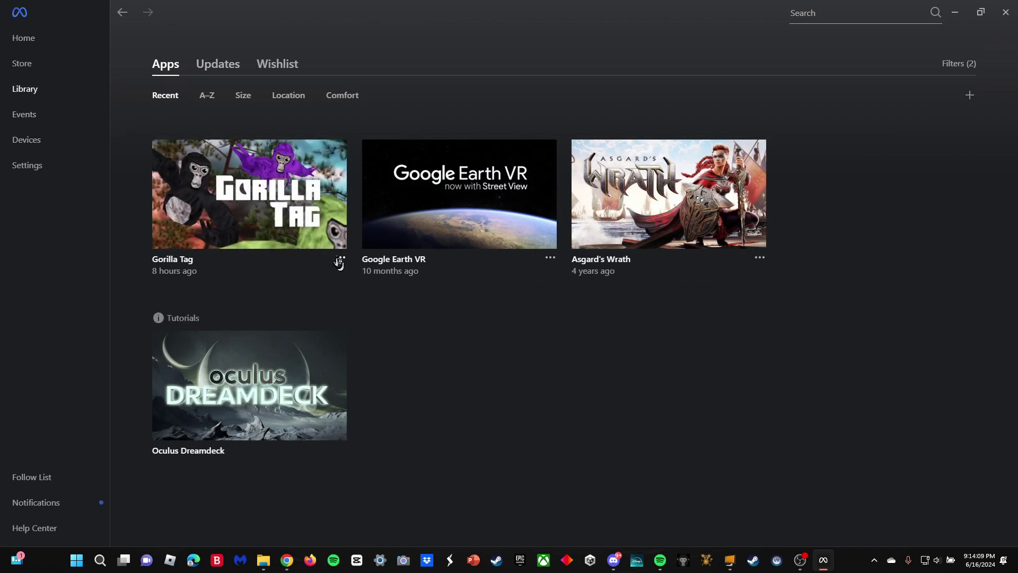
pyautogui.click(340, 259)
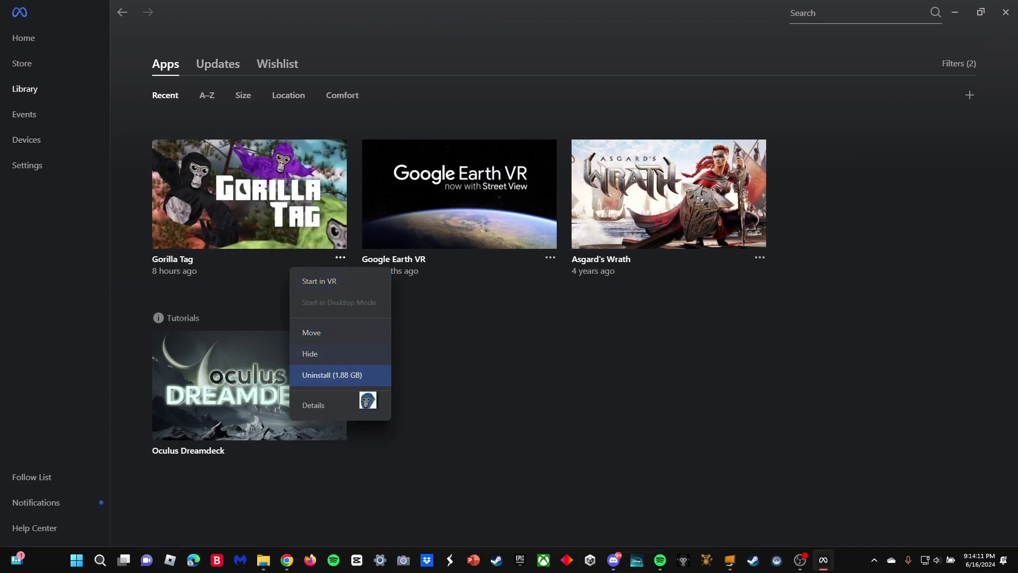
pyautogui.click(337, 404)
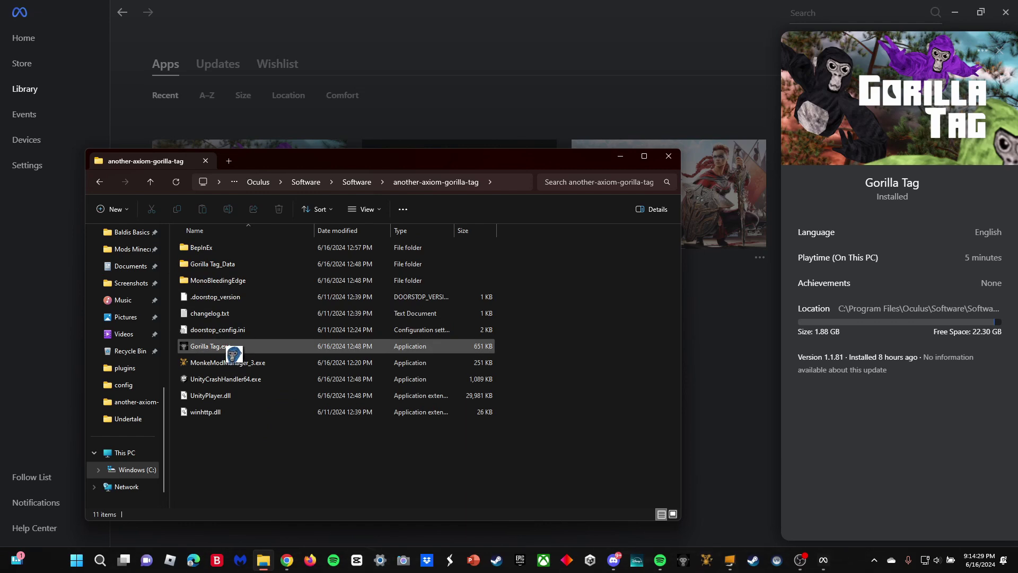
pyautogui.moveTo(234, 353); pyautogui.dragTo(558, 401)
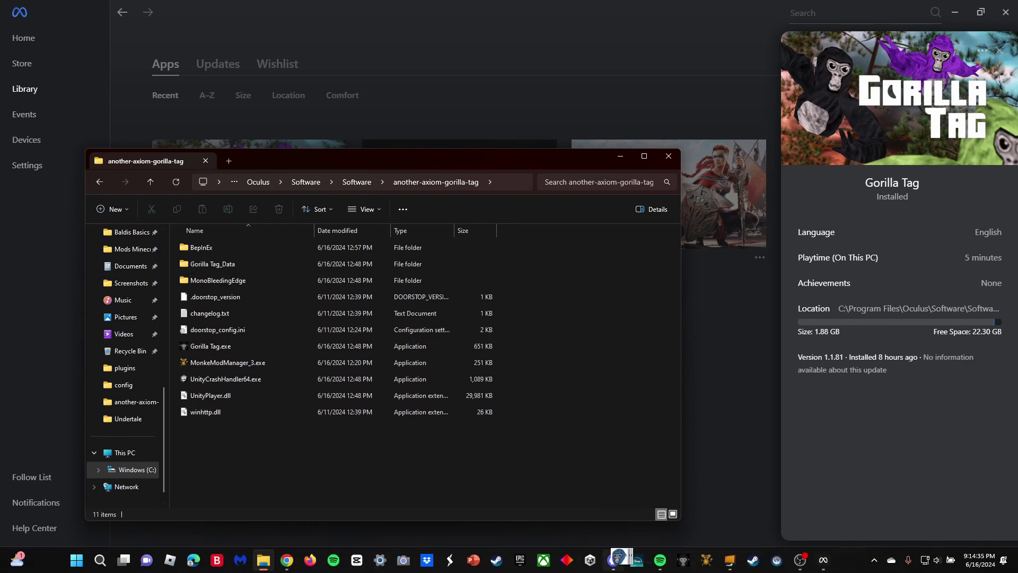
# Switch to Discord and post MonkeModManager_3.exe from the another-axiom-gorilla-tag folder in the mods channel with the message "Monke Mod Manager 3".
pyautogui.moveTo(617, 556); pyautogui.dragTo(392, 383)
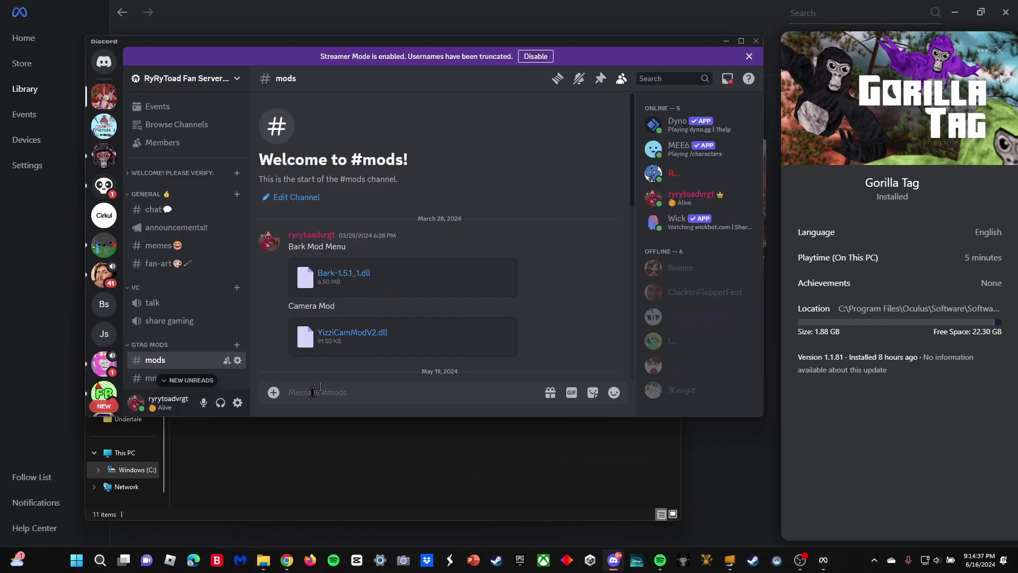
pyautogui.click(274, 392)
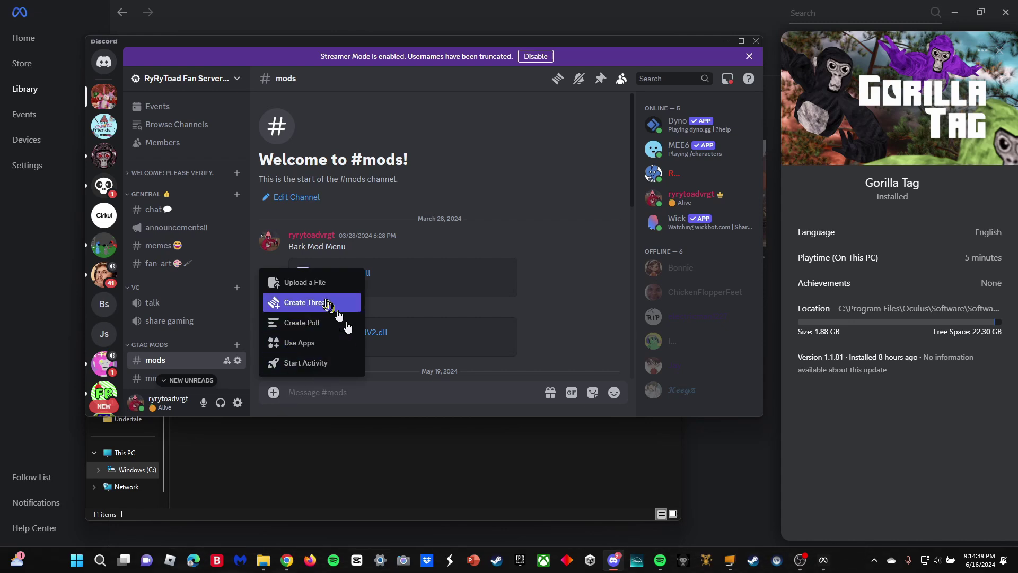
pyautogui.click(307, 282)
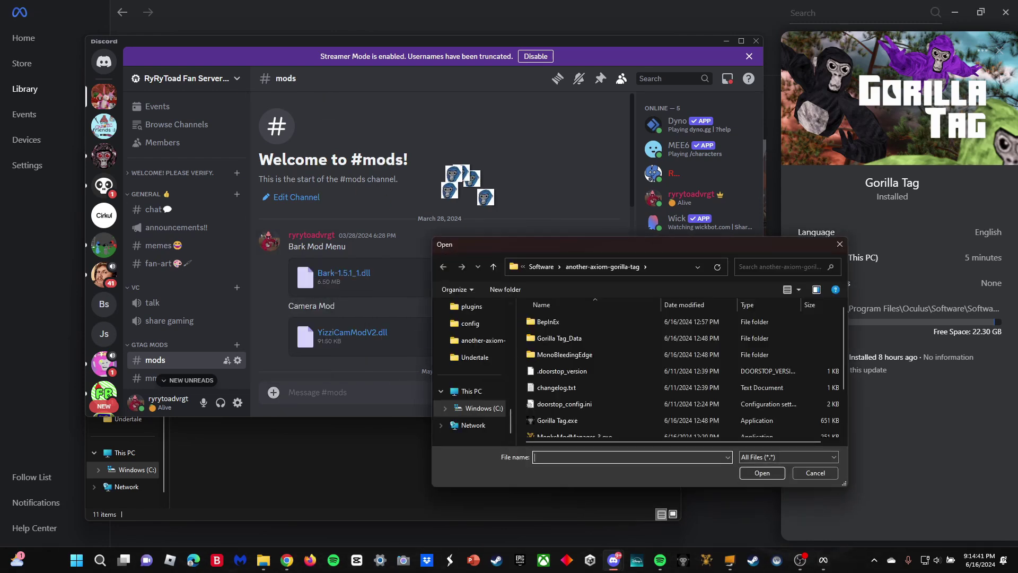
pyautogui.click(583, 436)
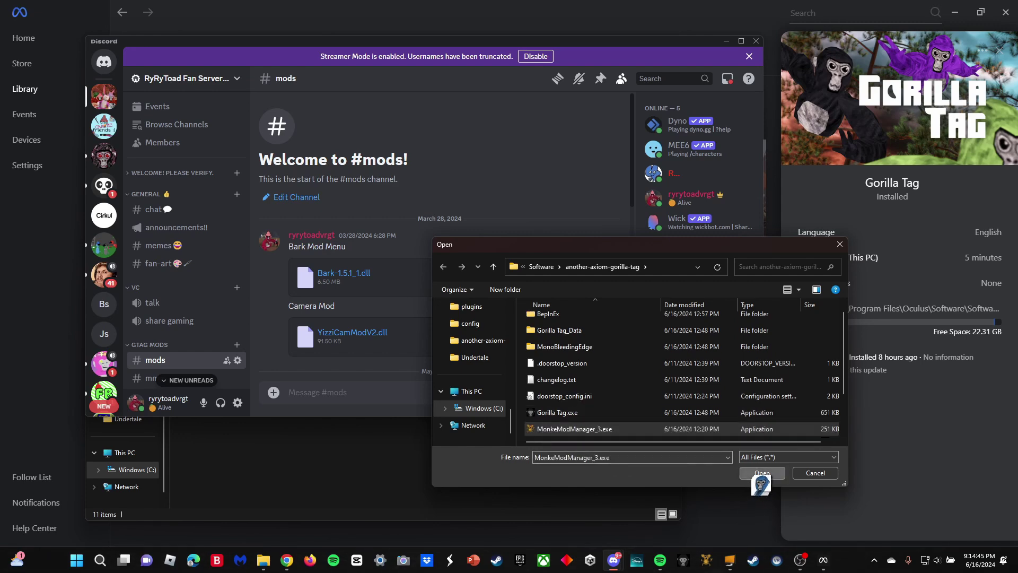
pyautogui.click(762, 472)
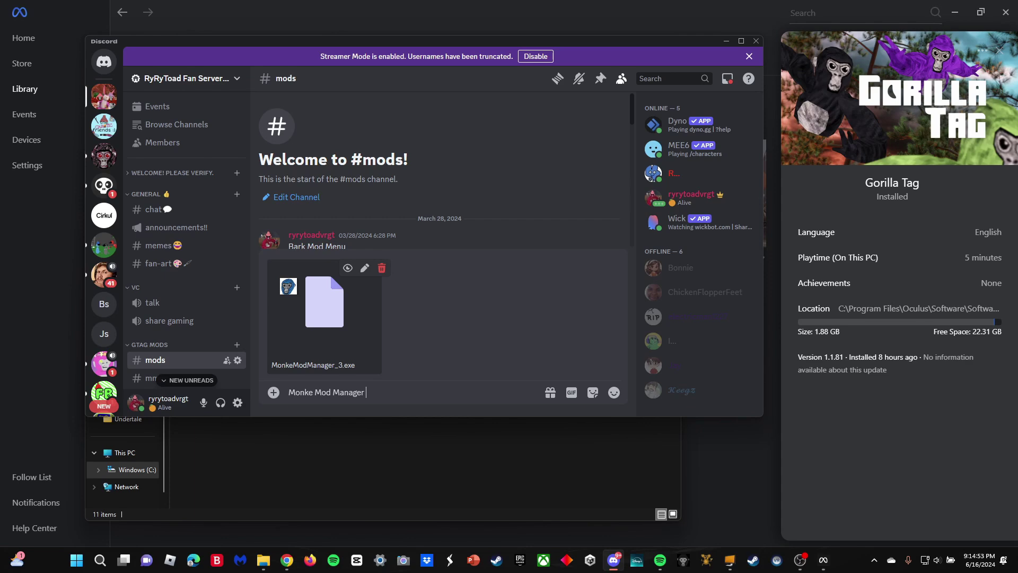
pyautogui.press('Return')
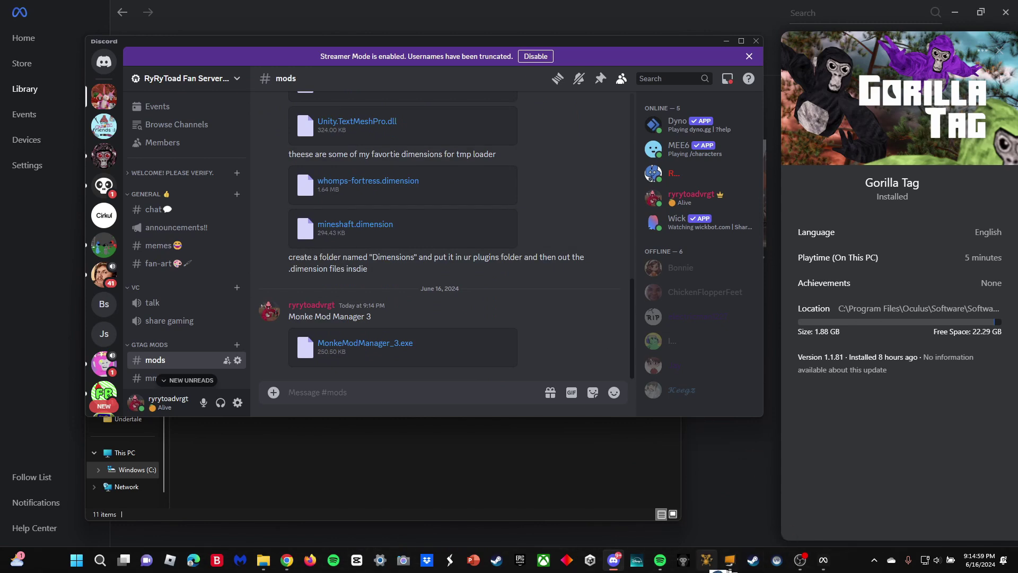
# Bring up Monke Mod Manager, browse for the game executable in the another-axiom-gorilla-tag folder and close the file dialog.
pyautogui.click(706, 559)
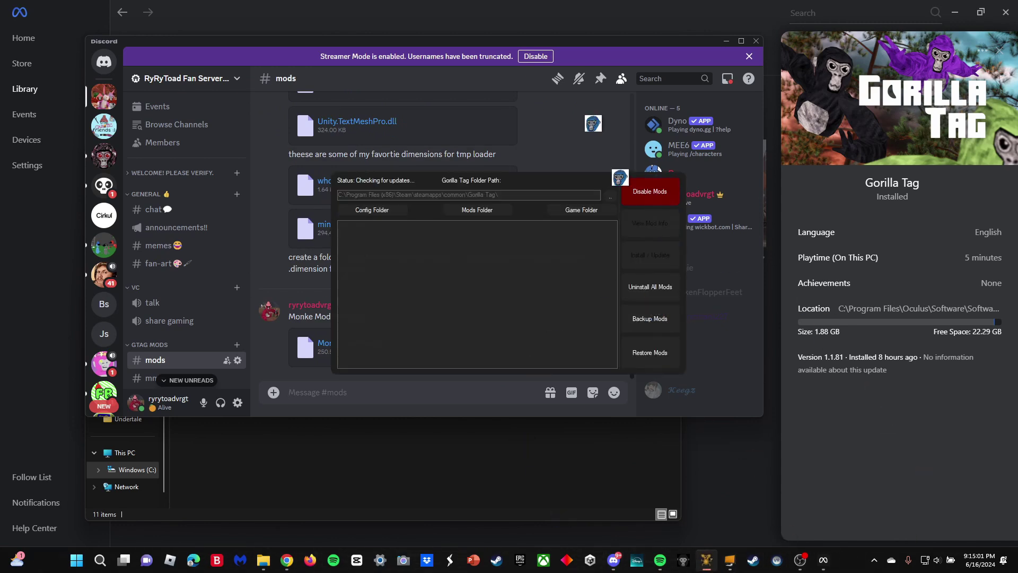
pyautogui.moveTo(550, 184); pyautogui.dragTo(693, 300)
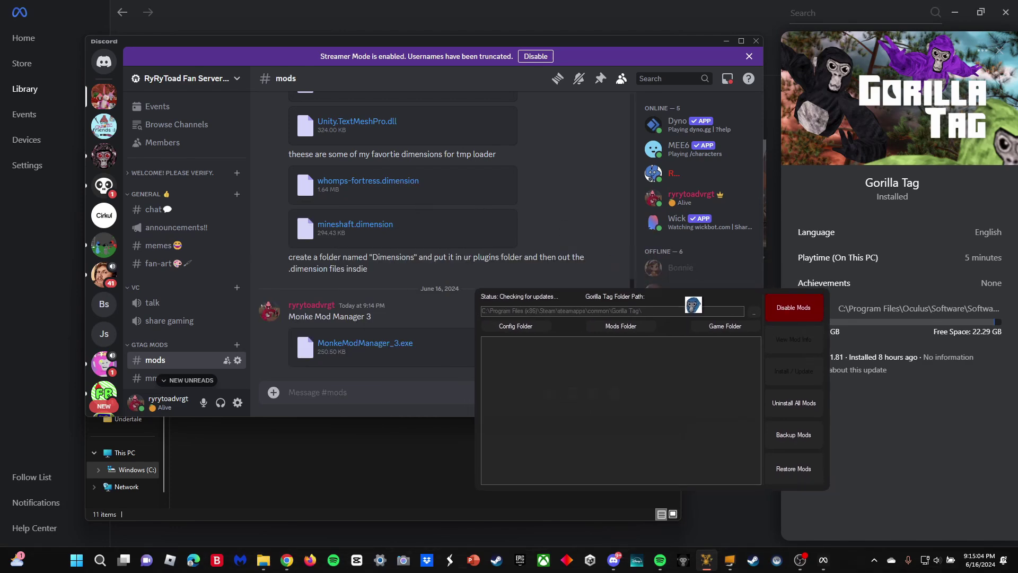
pyautogui.click(754, 312)
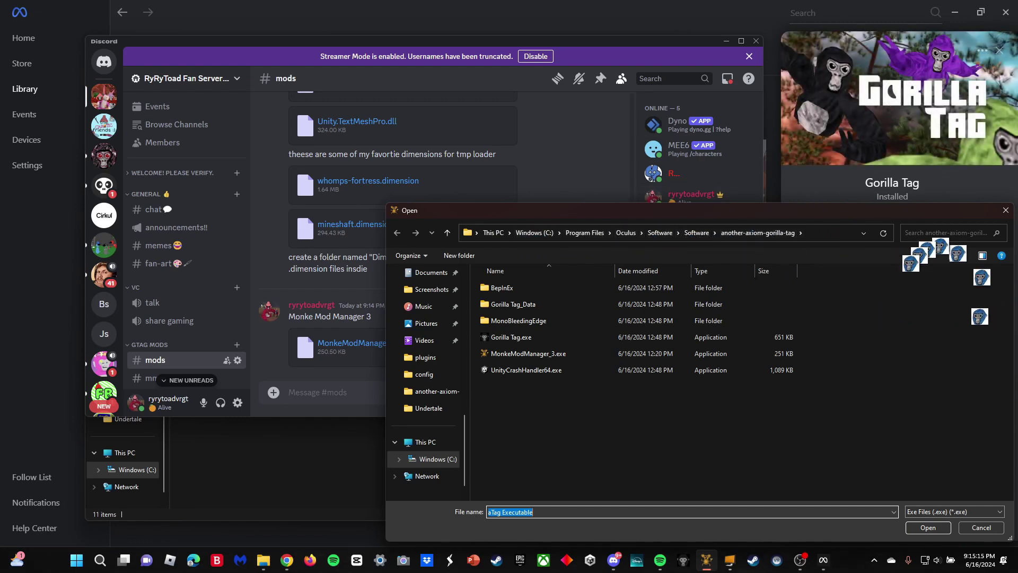
pyautogui.moveTo(896, 160)
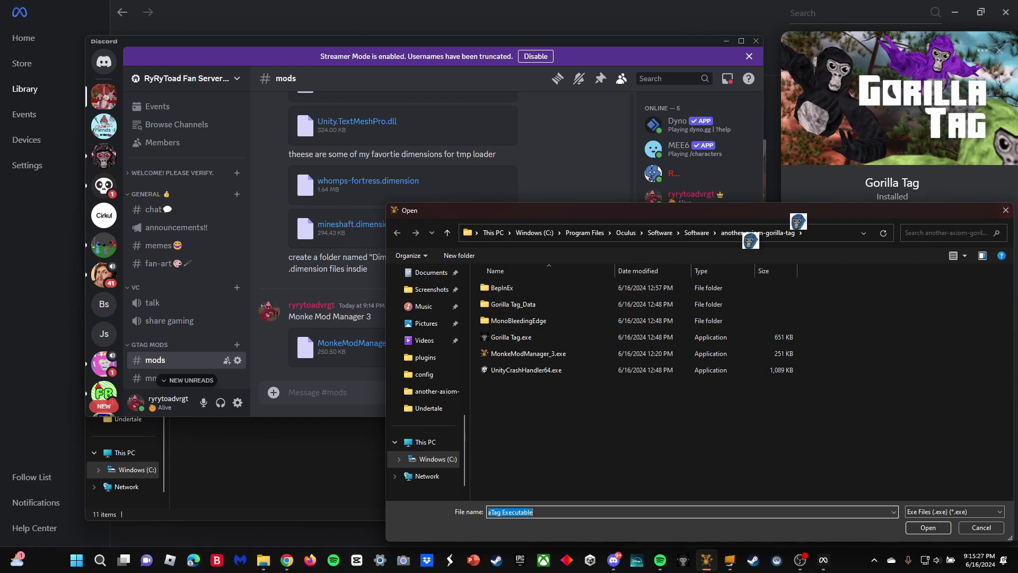
pyautogui.click(1003, 210)
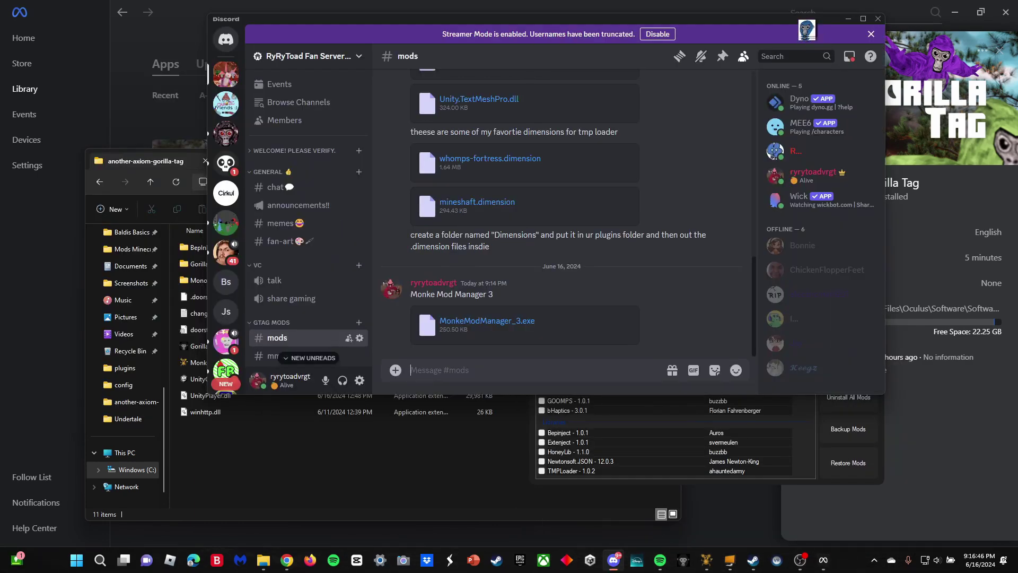
# Minimize Discord and install the checked mods BepInEx, Utilla, Tic Tac Toe, Bepinject and Extenject with Monke Mod Manager.
pyautogui.moveTo(807, 31); pyautogui.dragTo(628, 43)
pyautogui.click(632, 37)
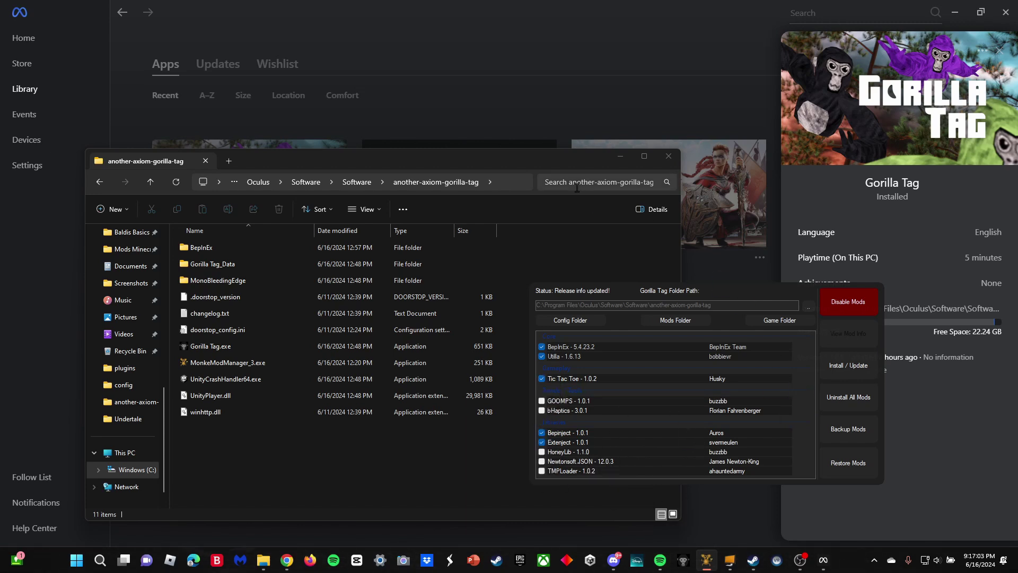
pyautogui.click(849, 367)
# Show the mods channel in Discord, minimize it, view the game's BepInEx plugins folder and close the folder window.
pyautogui.click(613, 559)
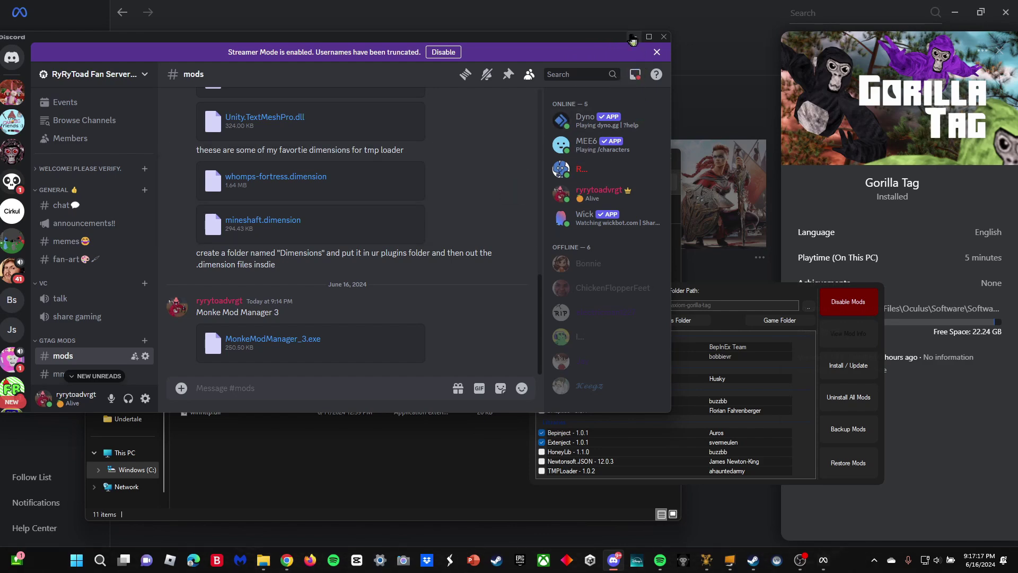
pyautogui.click(632, 41)
pyautogui.doubleClick(387, 247)
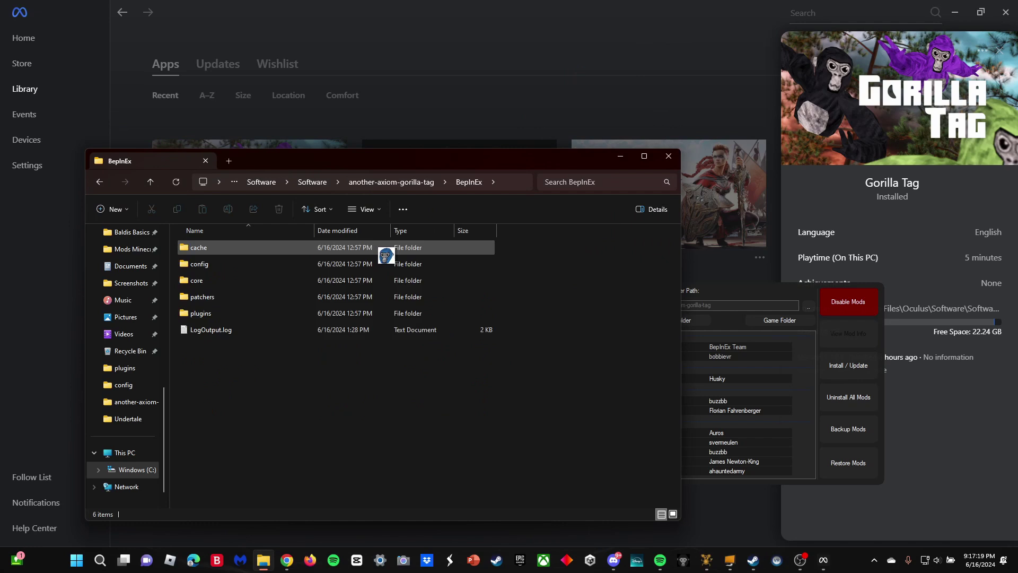
pyautogui.doubleClick(334, 316)
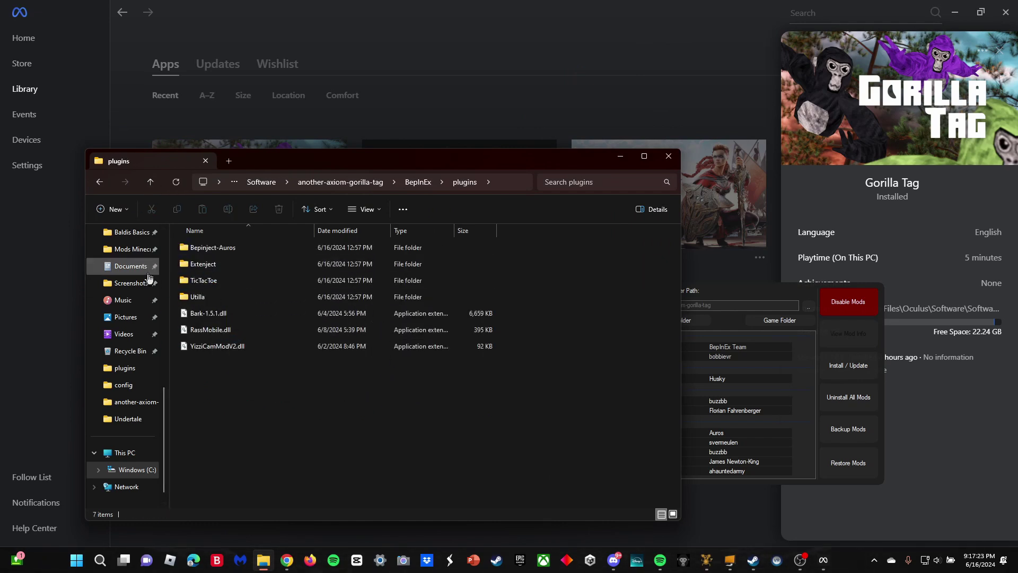
pyautogui.click(668, 156)
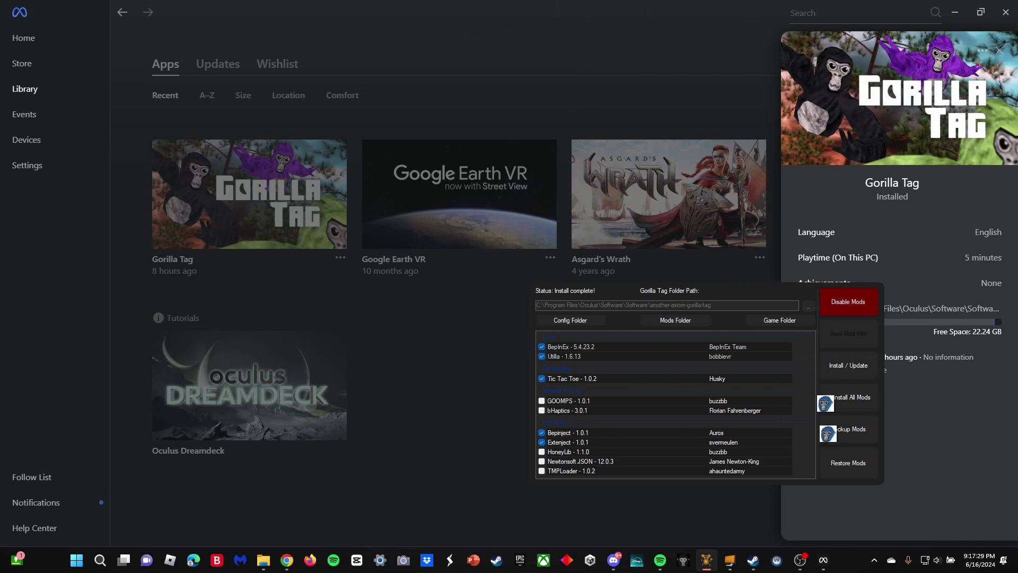
# Close the Gorilla Tag details, switch to Steam, search the store for "steam vr", show the library and minimize Steam.
pyautogui.moveTo(973, 152)
pyautogui.click(740, 64)
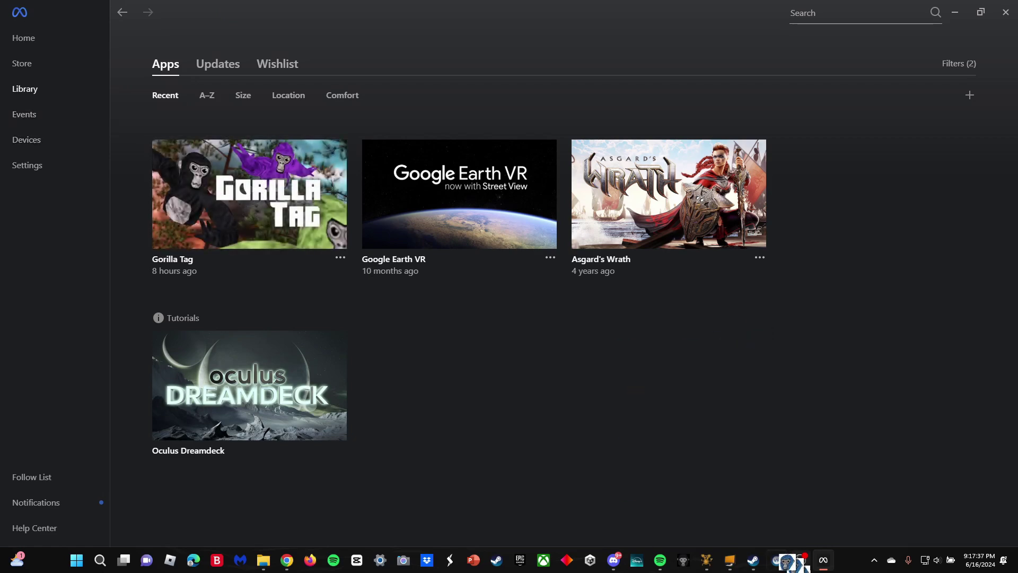
pyautogui.moveTo(792, 563); pyautogui.dragTo(922, 302)
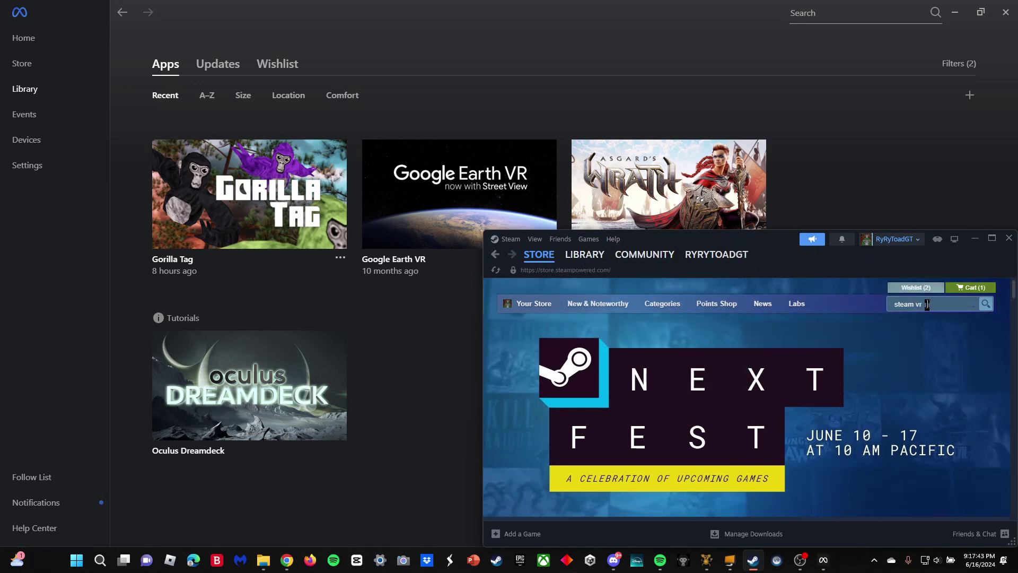
pyautogui.write('vr')
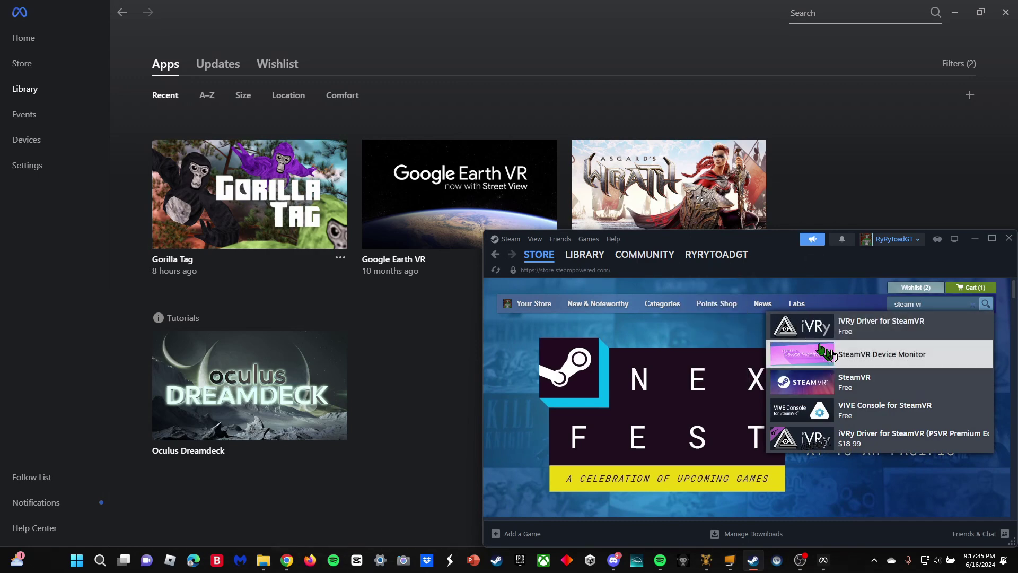
pyautogui.moveTo(625, 257)
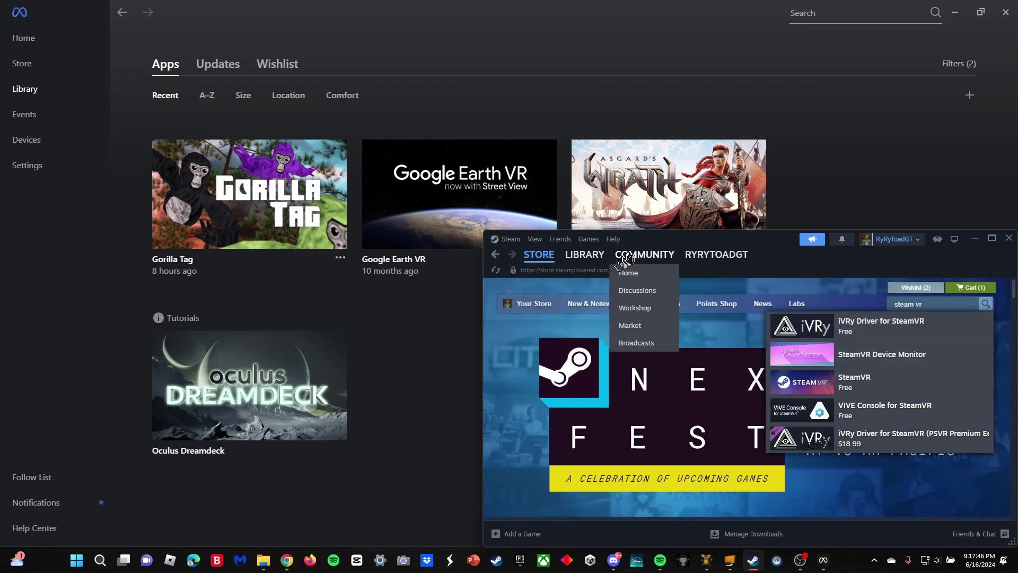
pyautogui.click(590, 262)
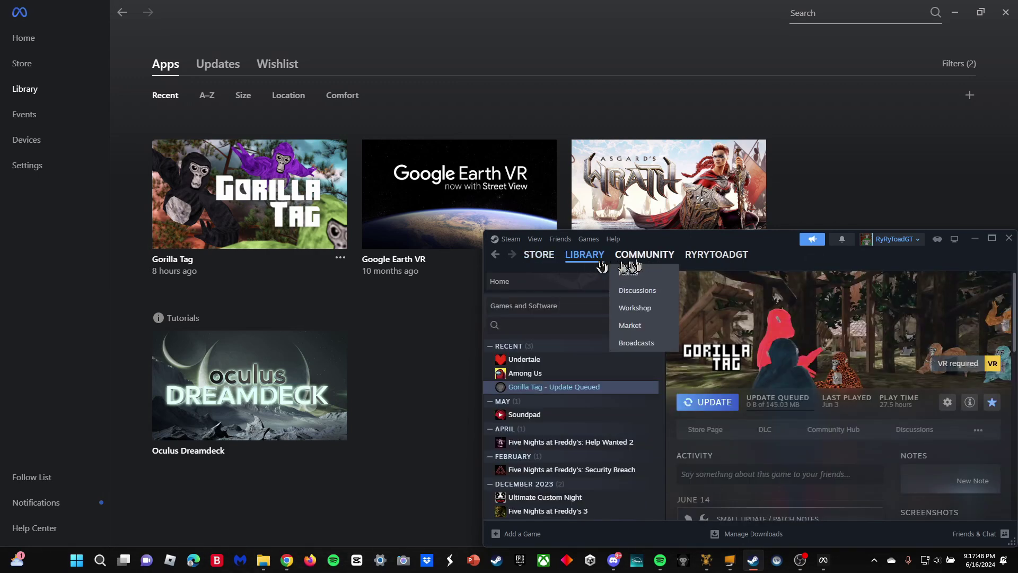
pyautogui.click(975, 239)
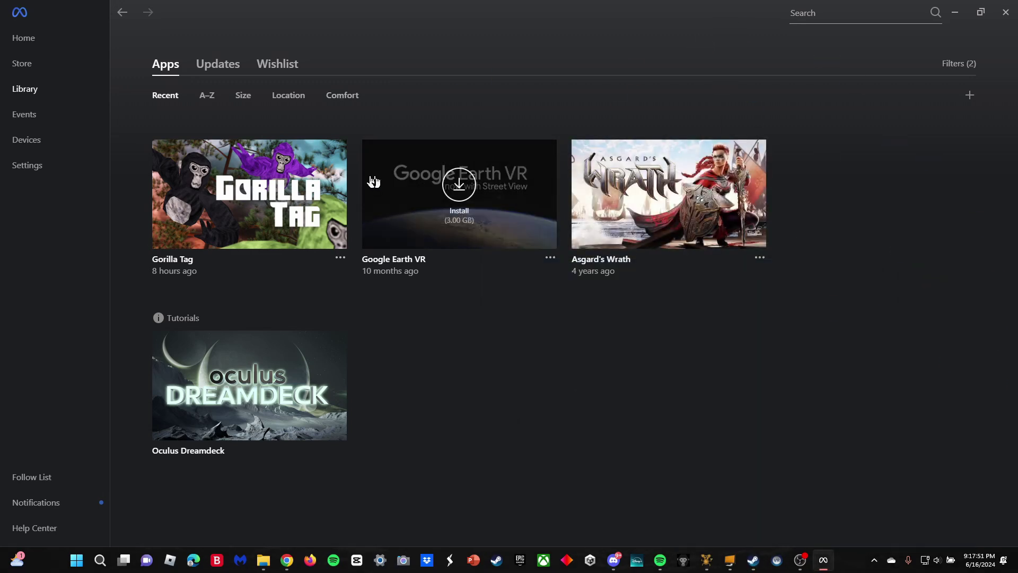
# Return to the Meta Quest Link library, try to start Gorilla Tag, dismiss the dialog and minimize the window.
pyautogui.moveTo(431, 557); pyautogui.dragTo(235, 159)
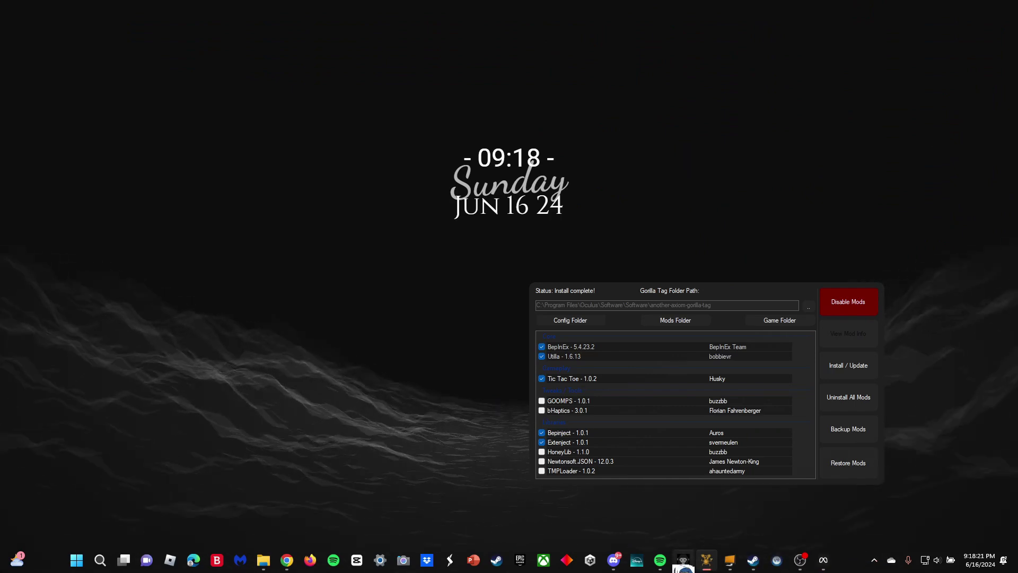
pyautogui.hotkey('alt', 'Tab')
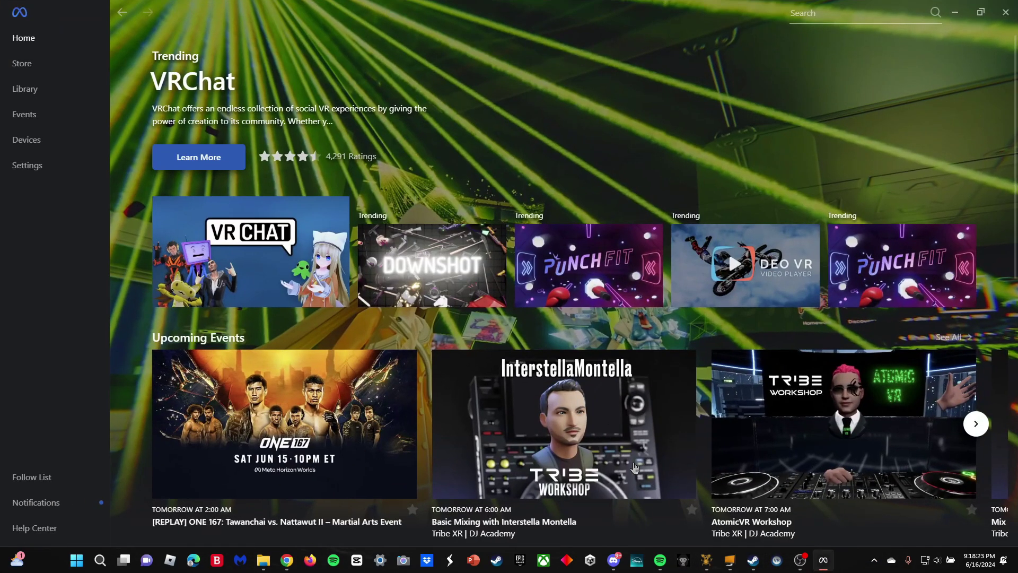
pyautogui.click(63, 88)
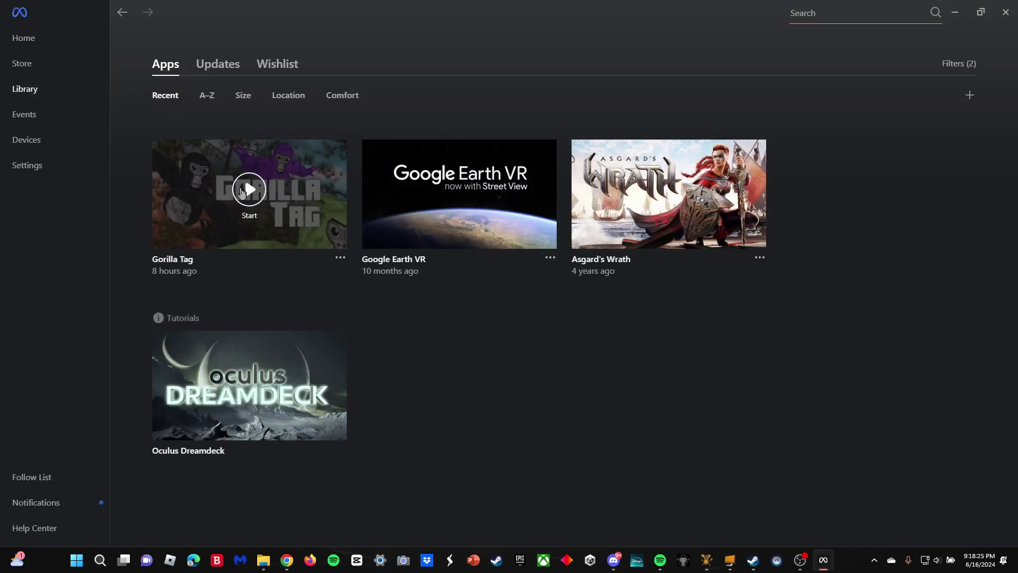
pyautogui.click(253, 188)
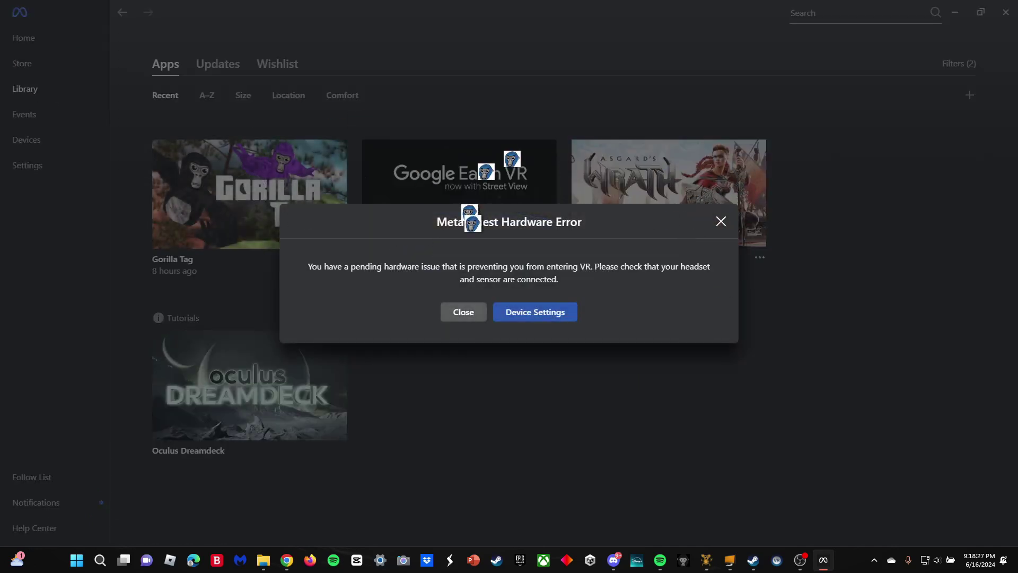
pyautogui.click(730, 226)
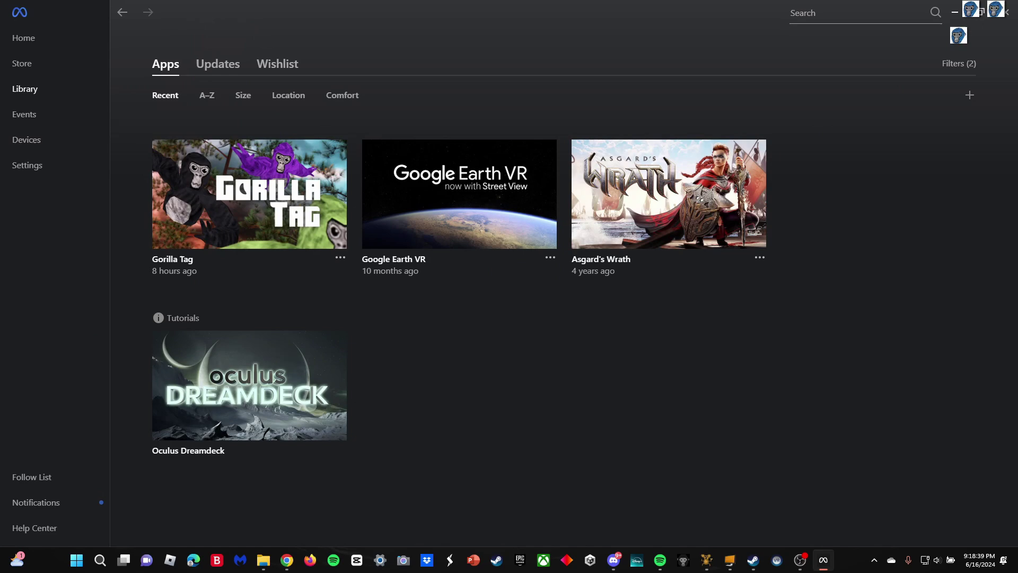
pyautogui.click(956, 13)
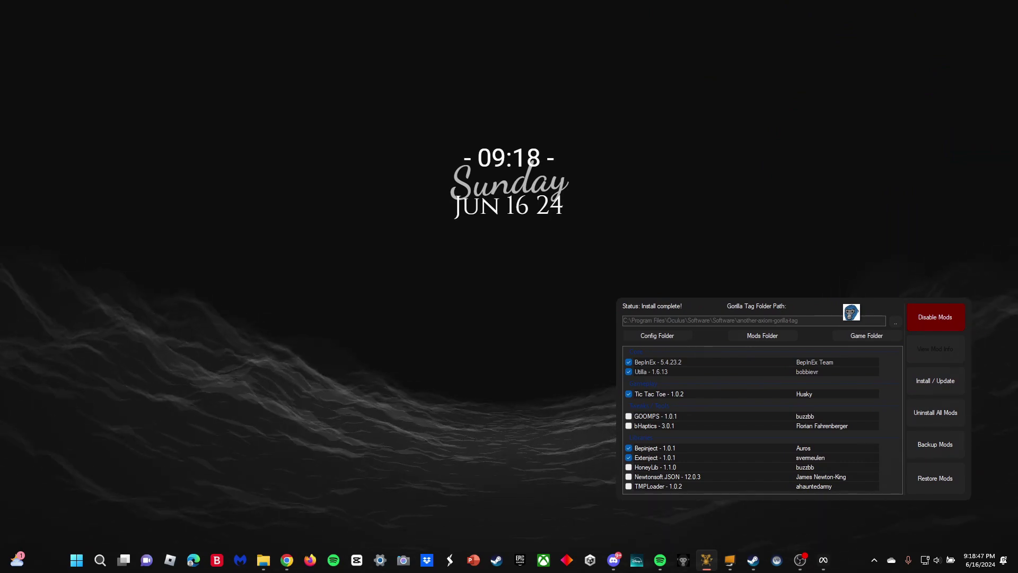
# Reposition the Monke Mod Manager window on the desktop and switch to OBS.
pyautogui.moveTo(813, 563); pyautogui.dragTo(565, 179)
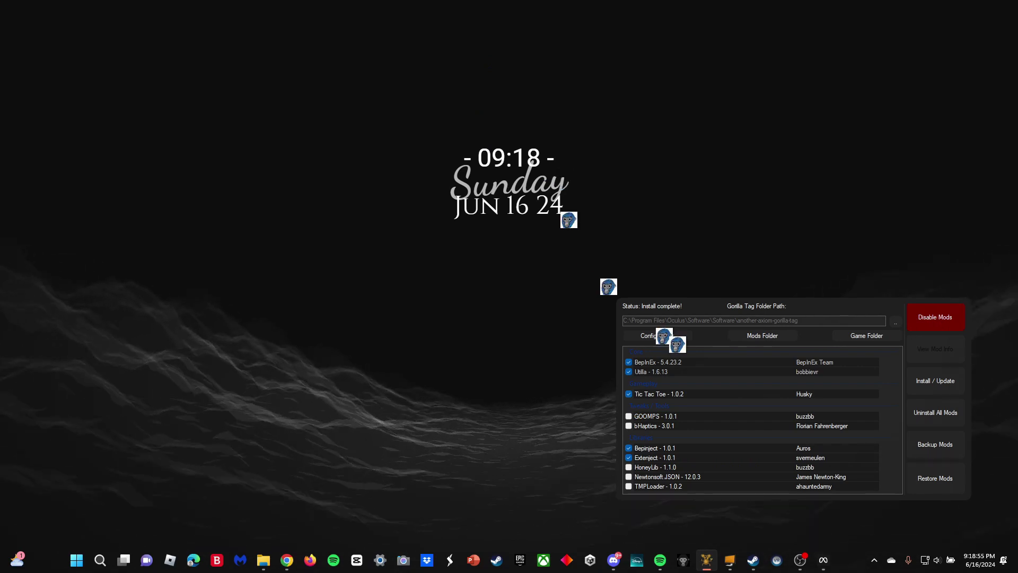
pyautogui.moveTo(568, 219); pyautogui.dragTo(672, 136)
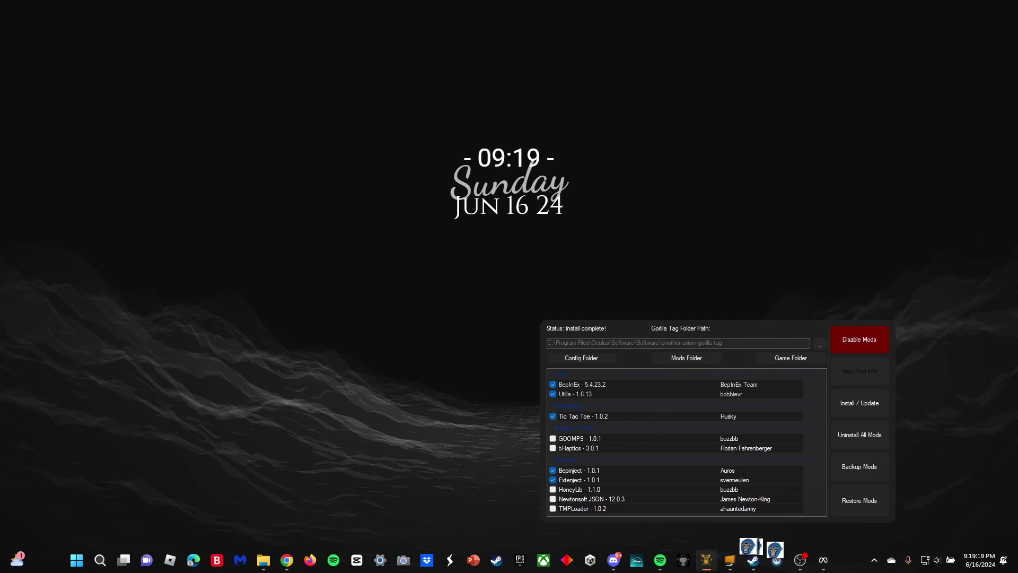
pyautogui.click(799, 560)
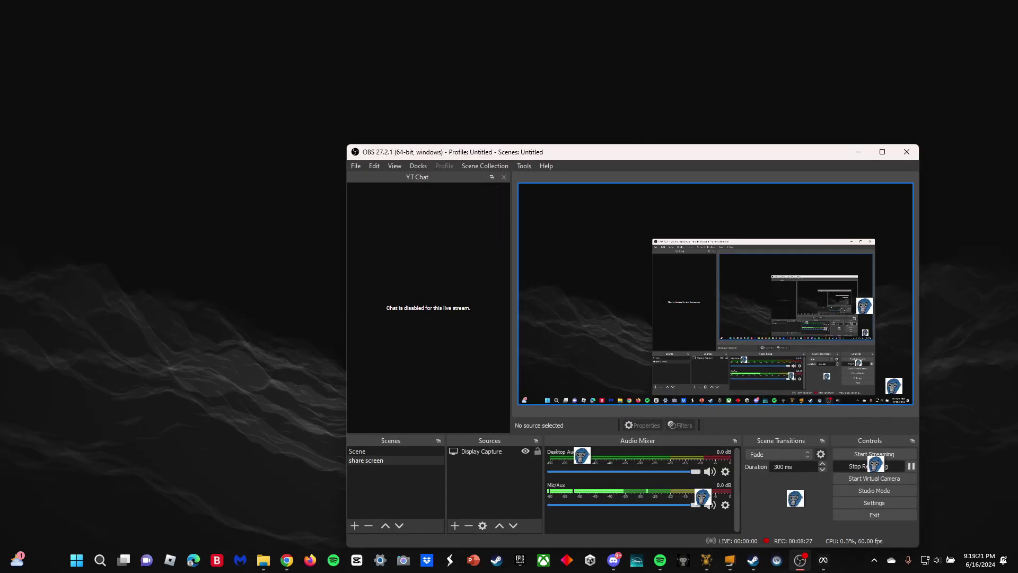